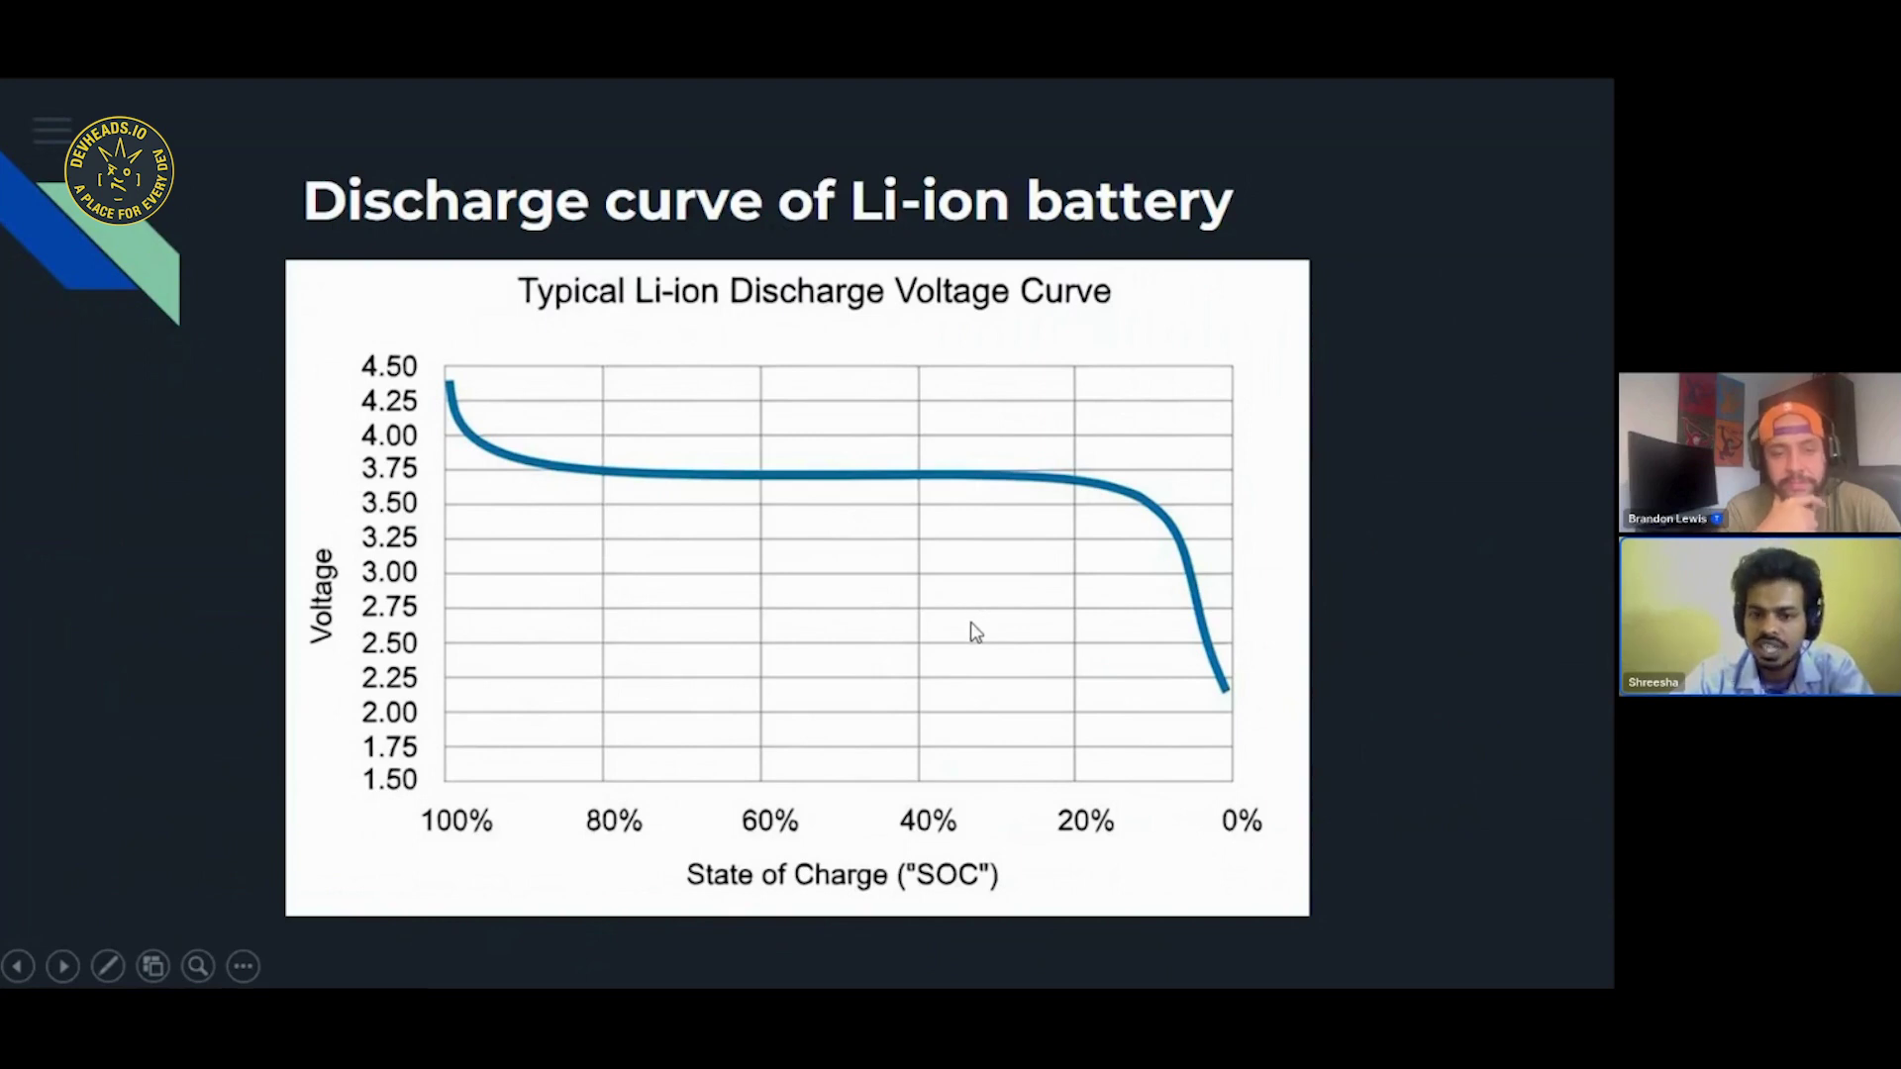
Advance to the slide pairing the LT1117 800mA LDO and ADP160–ADP163 150 mA datasheets.
{"action": "left_click", "coordinate": [315, 975]}
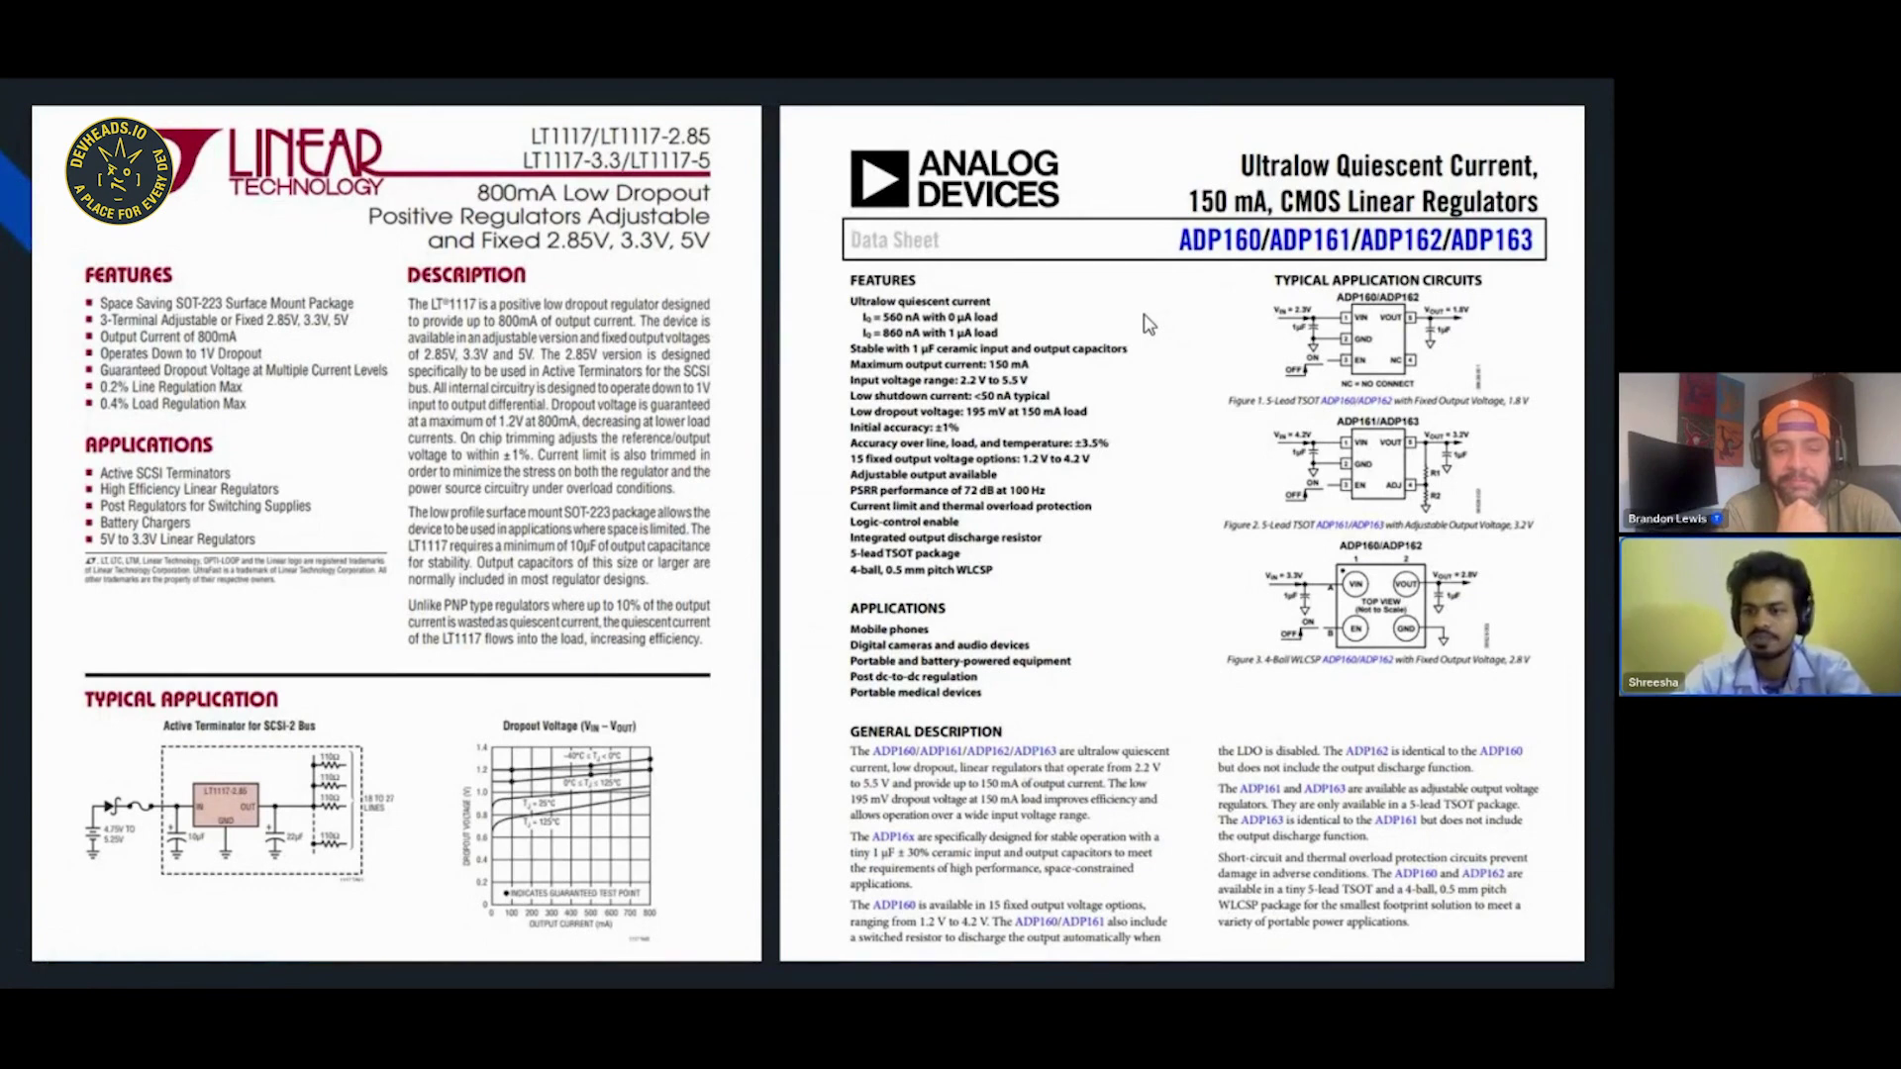
Switch to LTspice showing the LT1117-3.3 schematic with its 4.2V–3V input and 165R load notes.
{"action": "key", "text": "alt+Tab"}
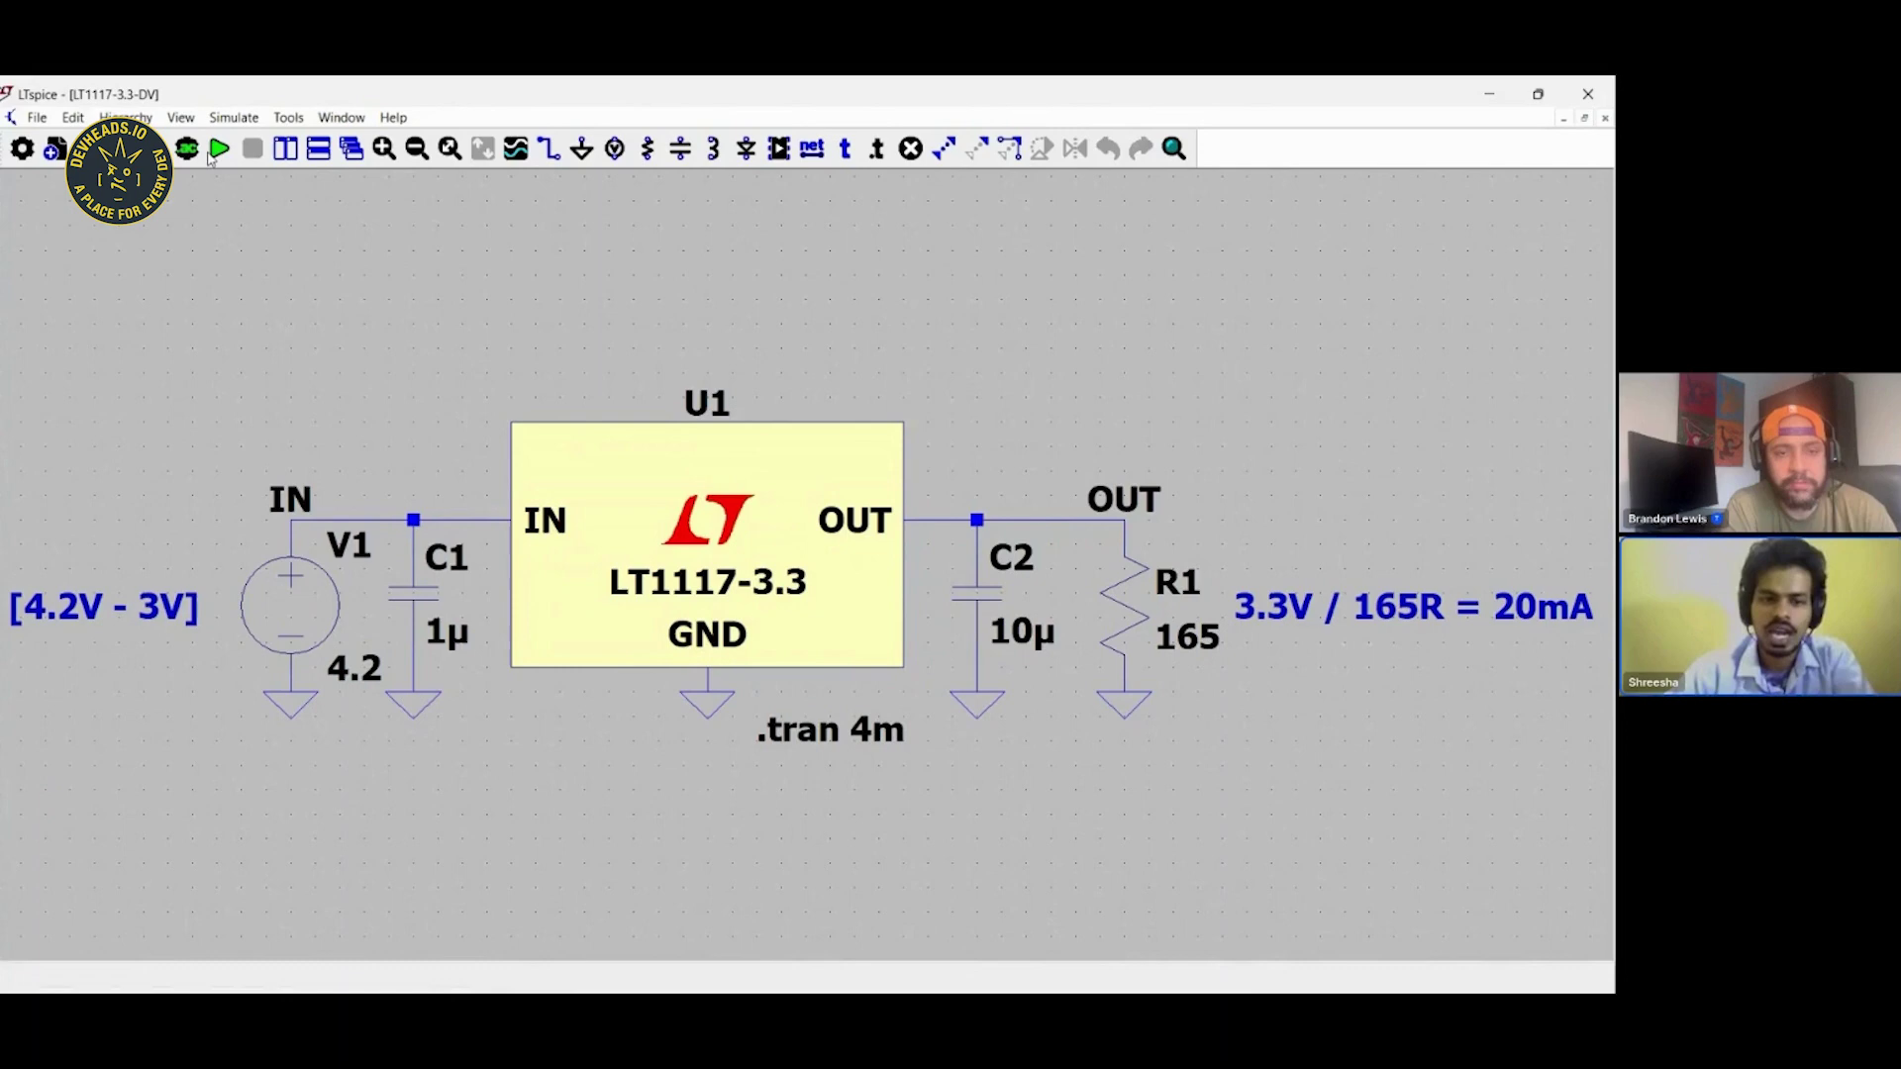
Run the LT1117-3.3 transient and read cursors: 4.2 V in, 3.231 V out, 969 mV drop.
{"action": "key", "text": "alt+s"}
{"action": "key", "text": "r"}
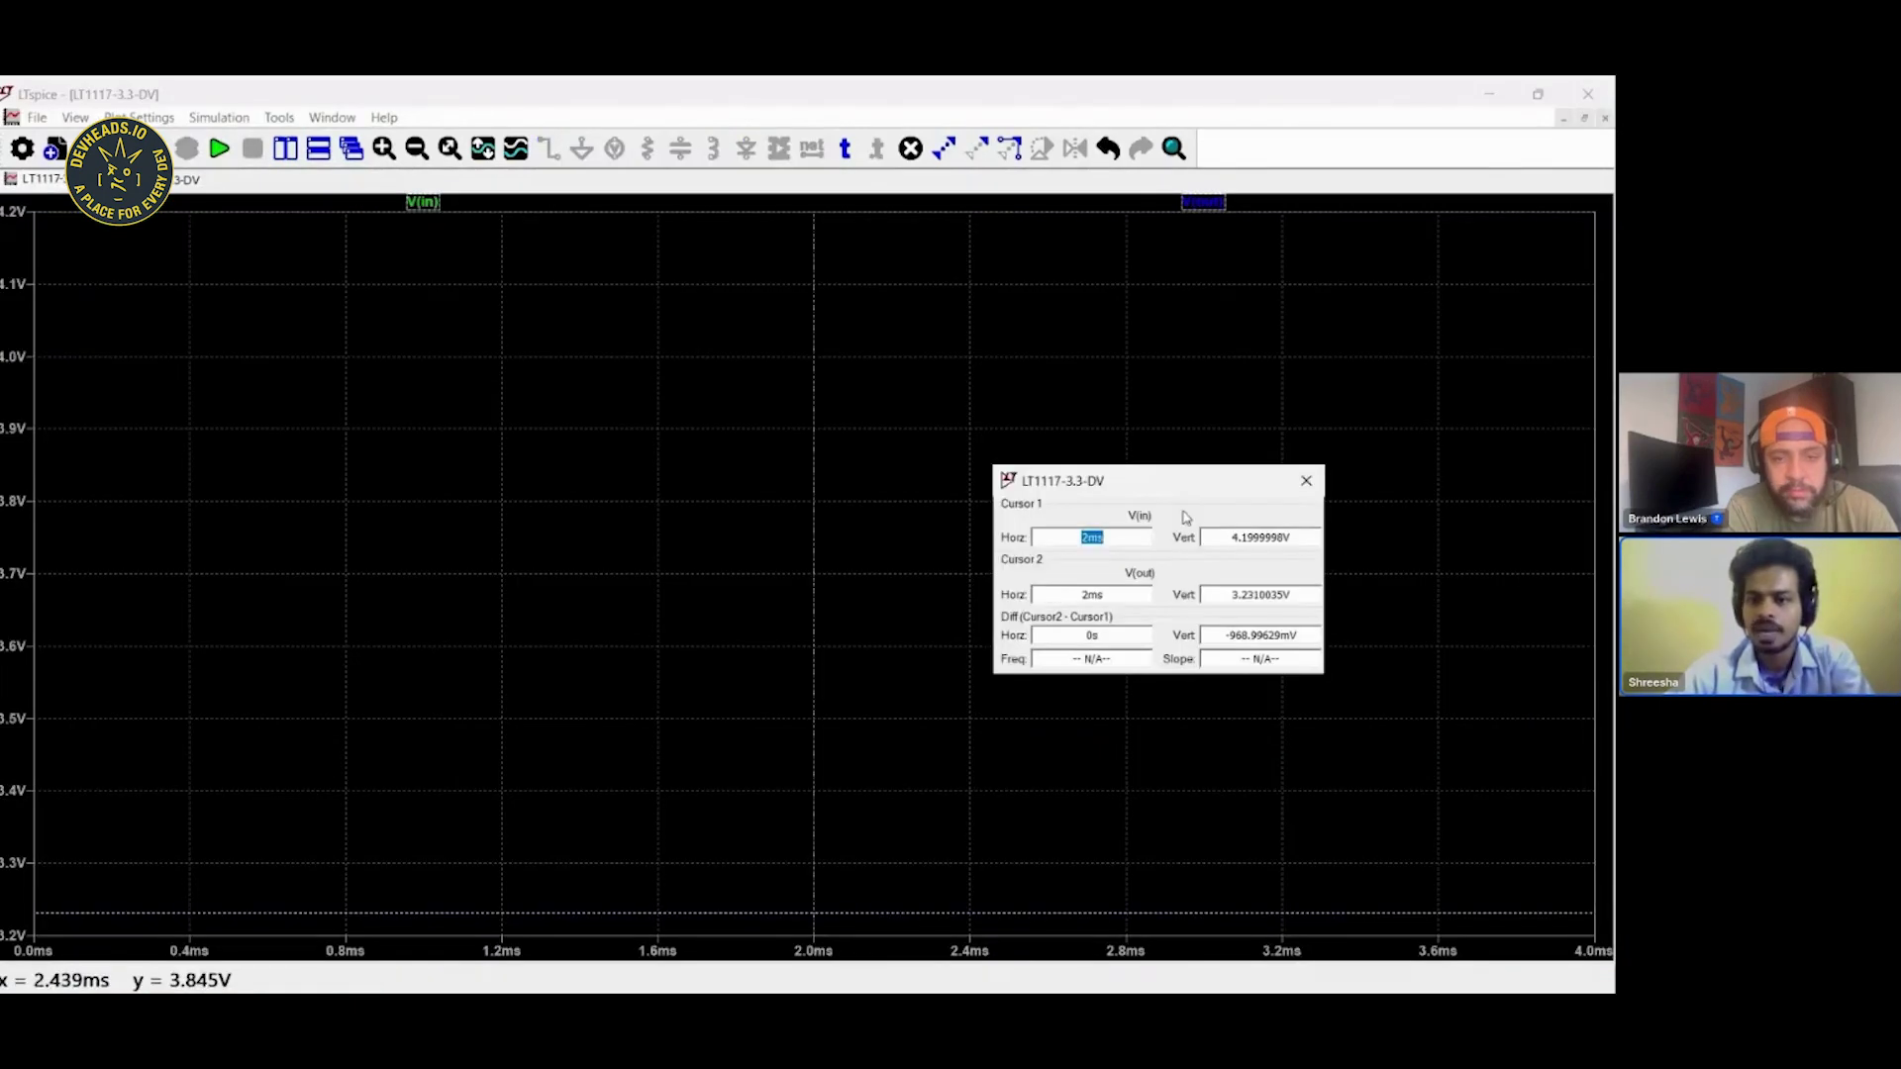
{"action": "key", "text": "Tab"}
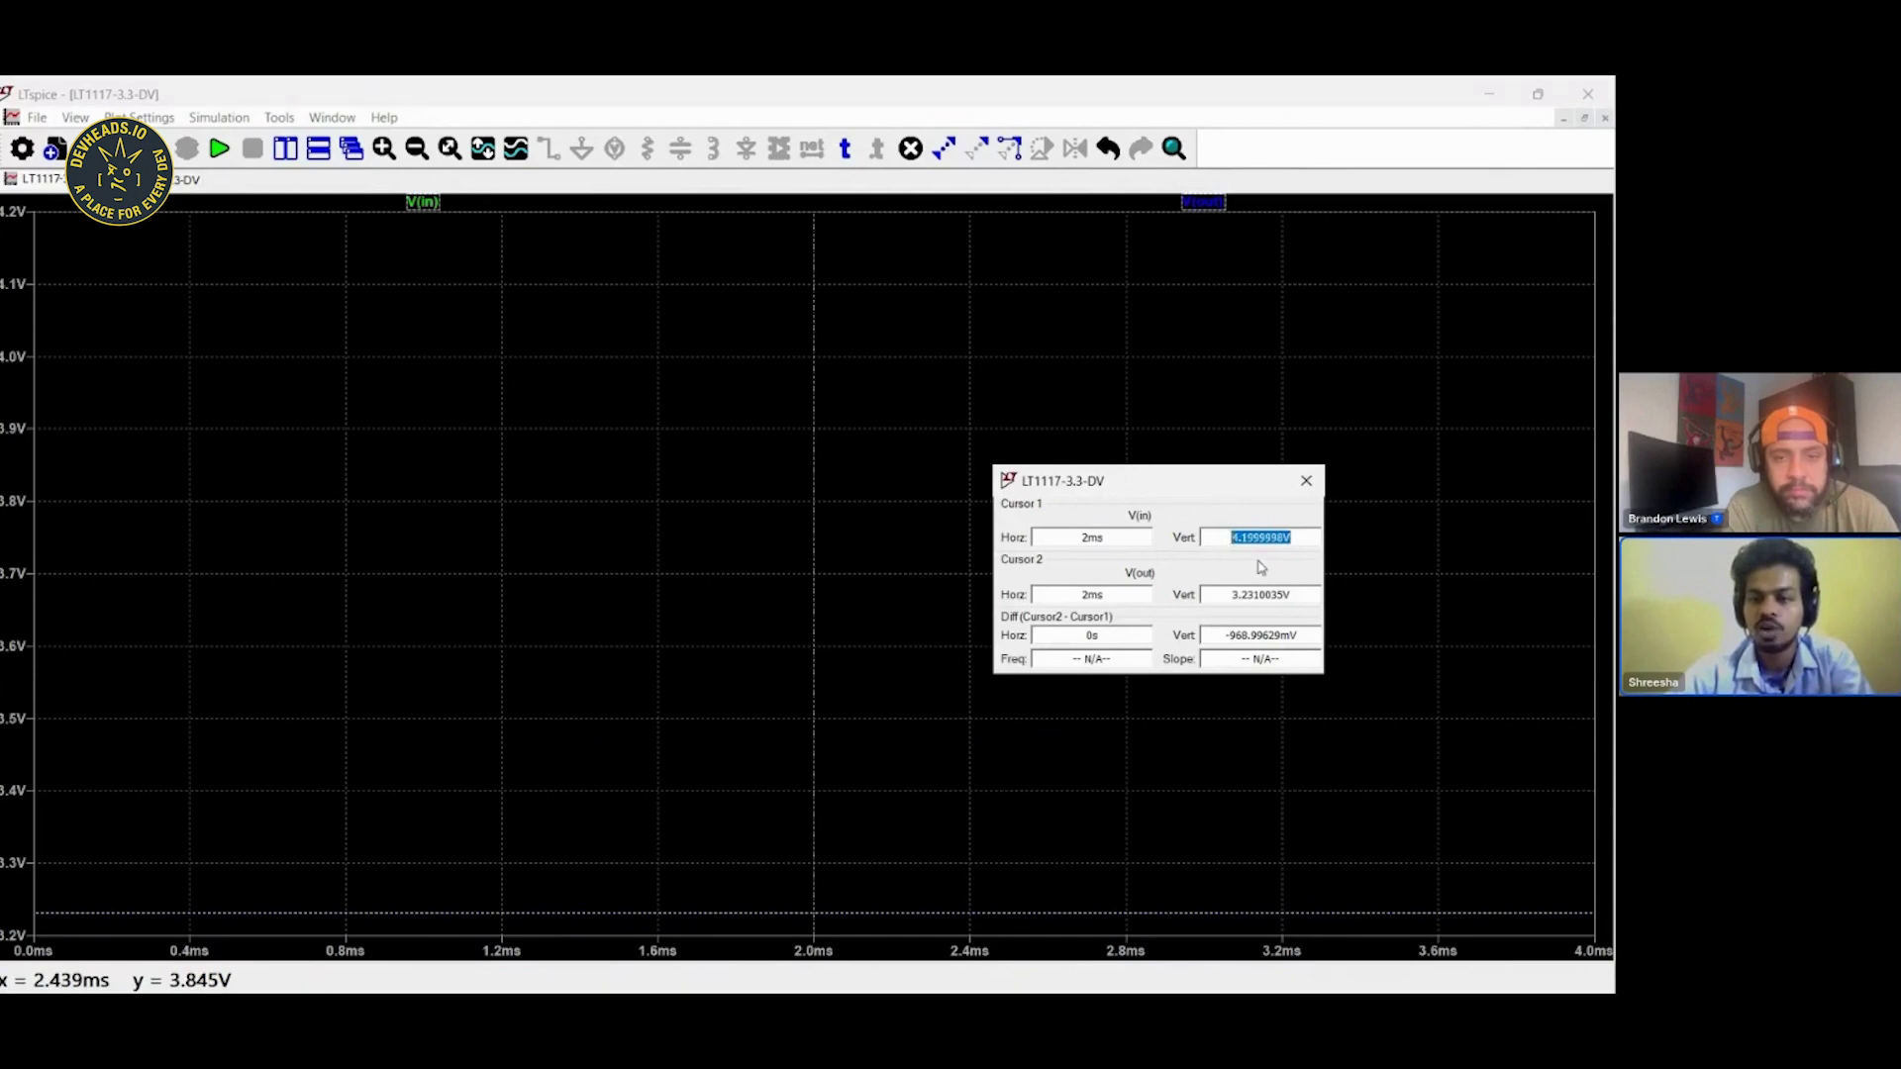
{"action": "left_click", "coordinate": [1288, 595]}
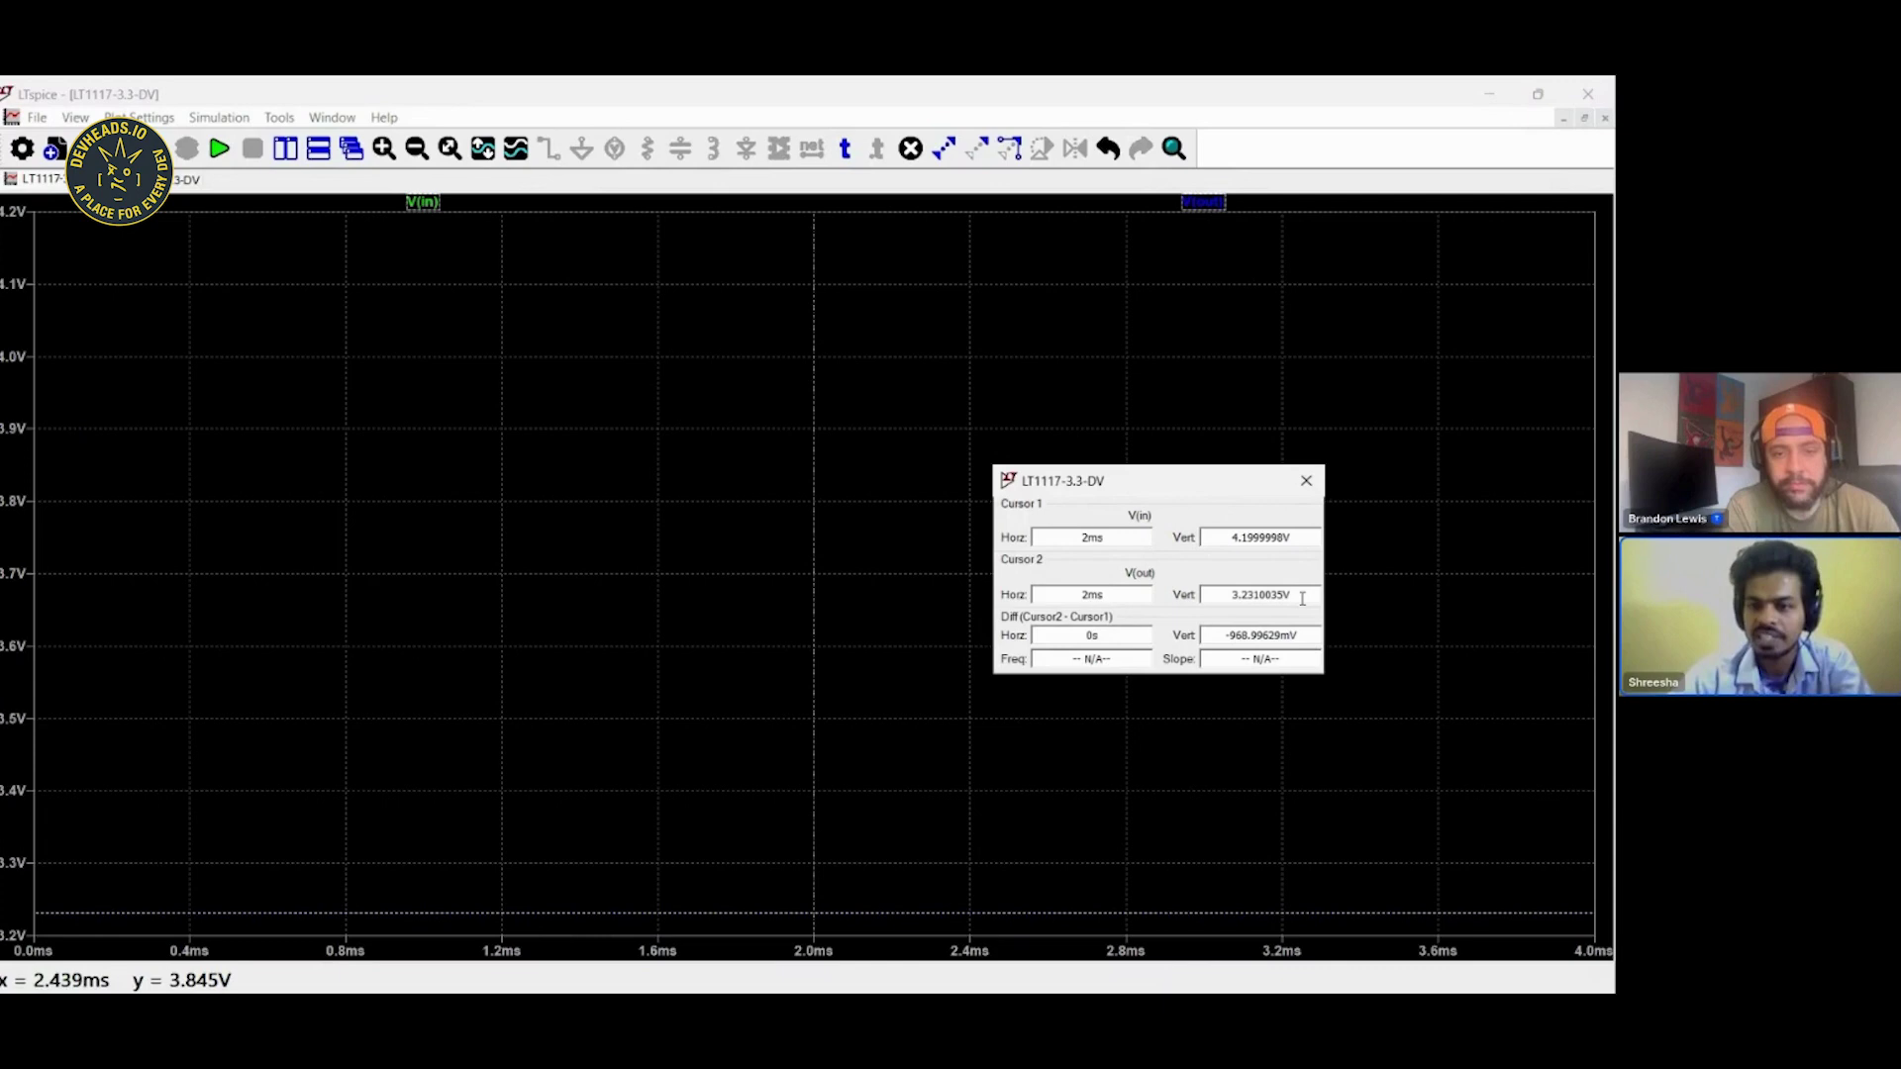
{"action": "left_click_drag", "start_coordinate": [1296, 596], "coordinate": [1230, 592]}
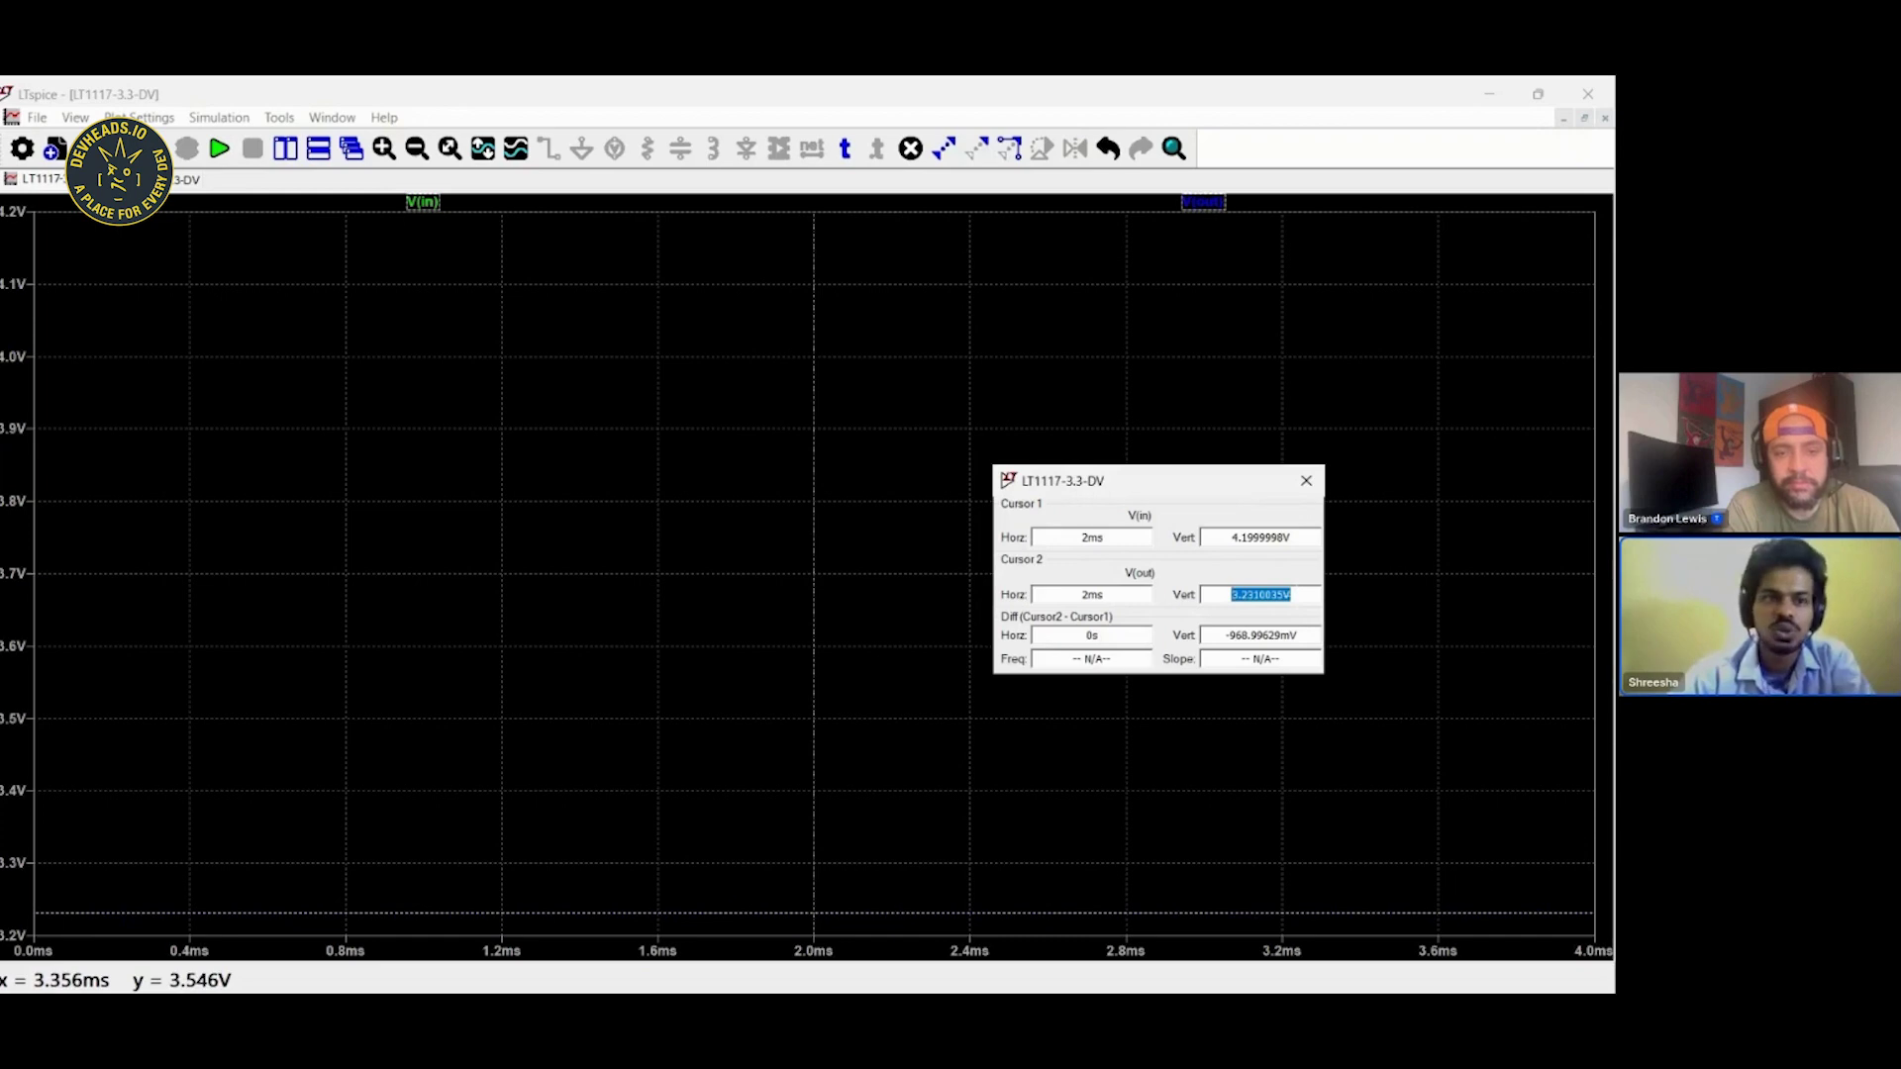
{"action": "left_click", "coordinate": [40, 188]}
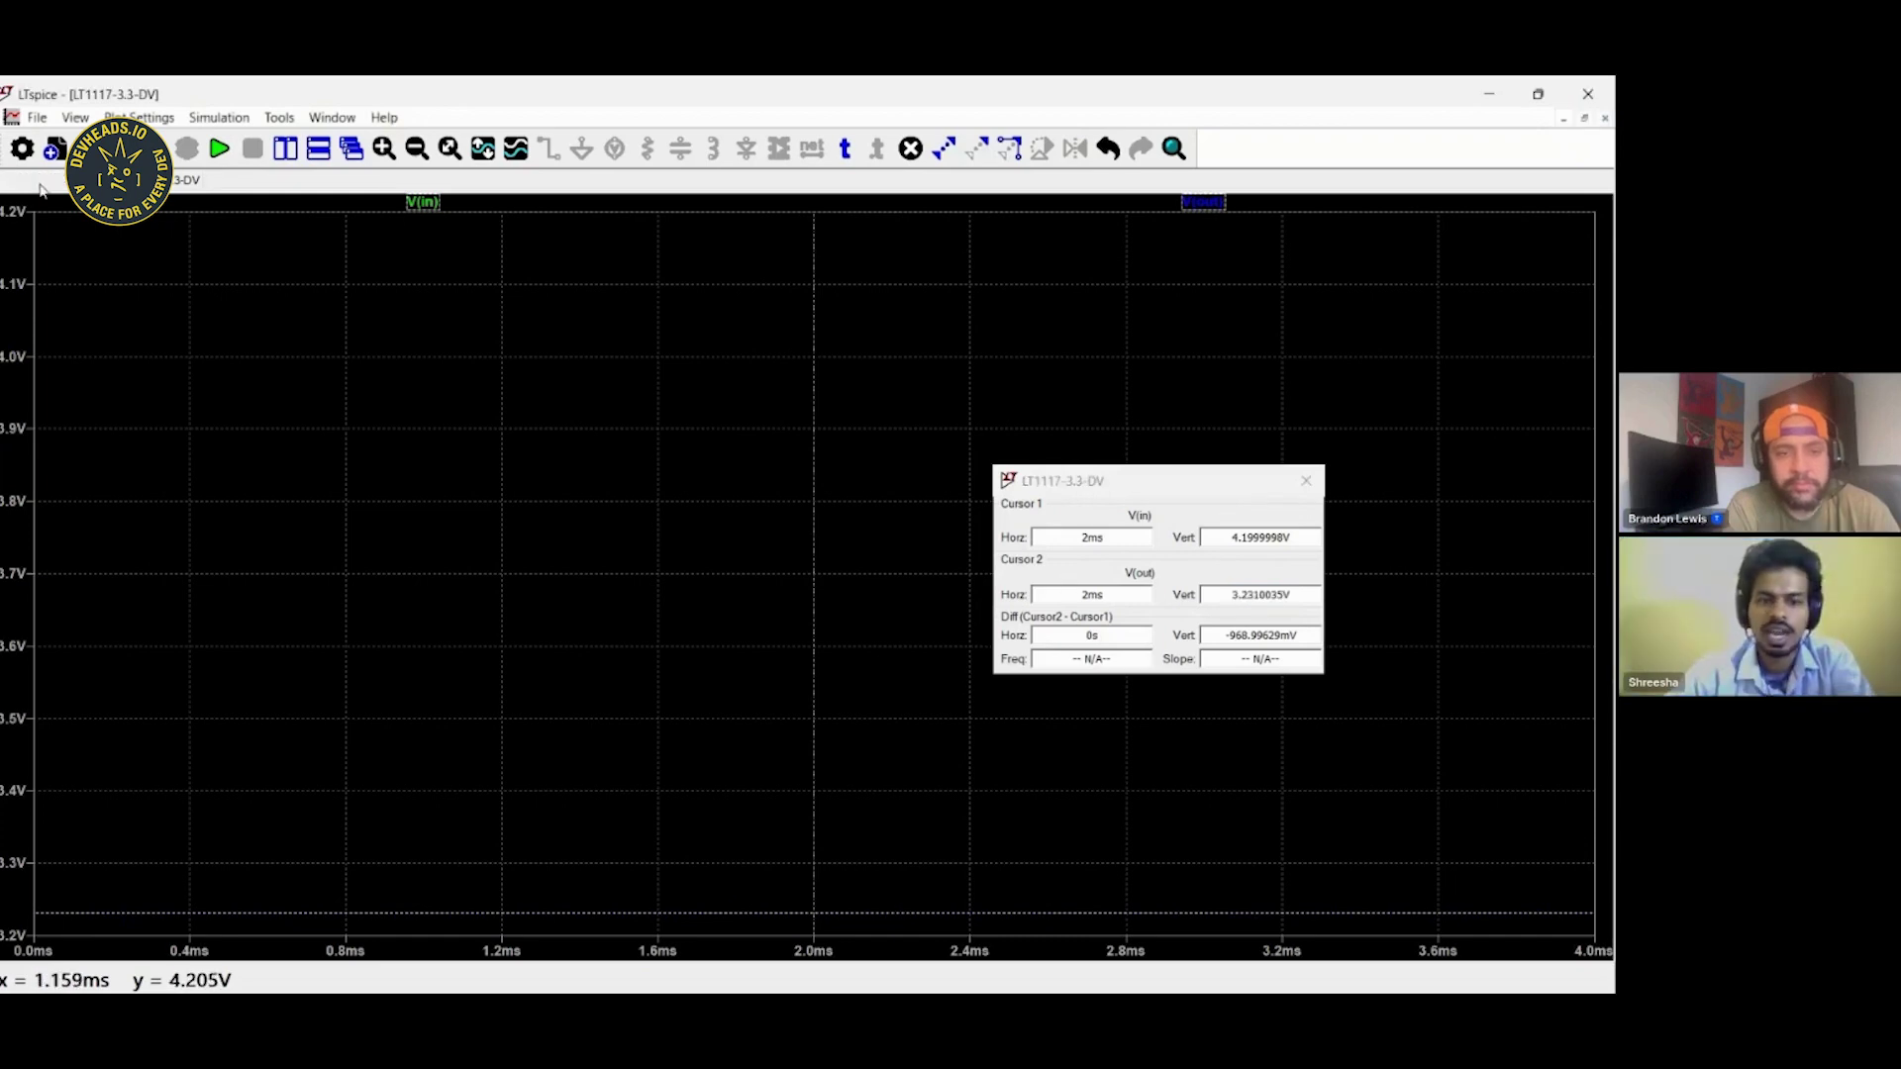
Change V1 to 3.7 V and read the rerun LT1117 output of 2.733 V.
{"action": "left_click", "coordinate": [182, 184]}
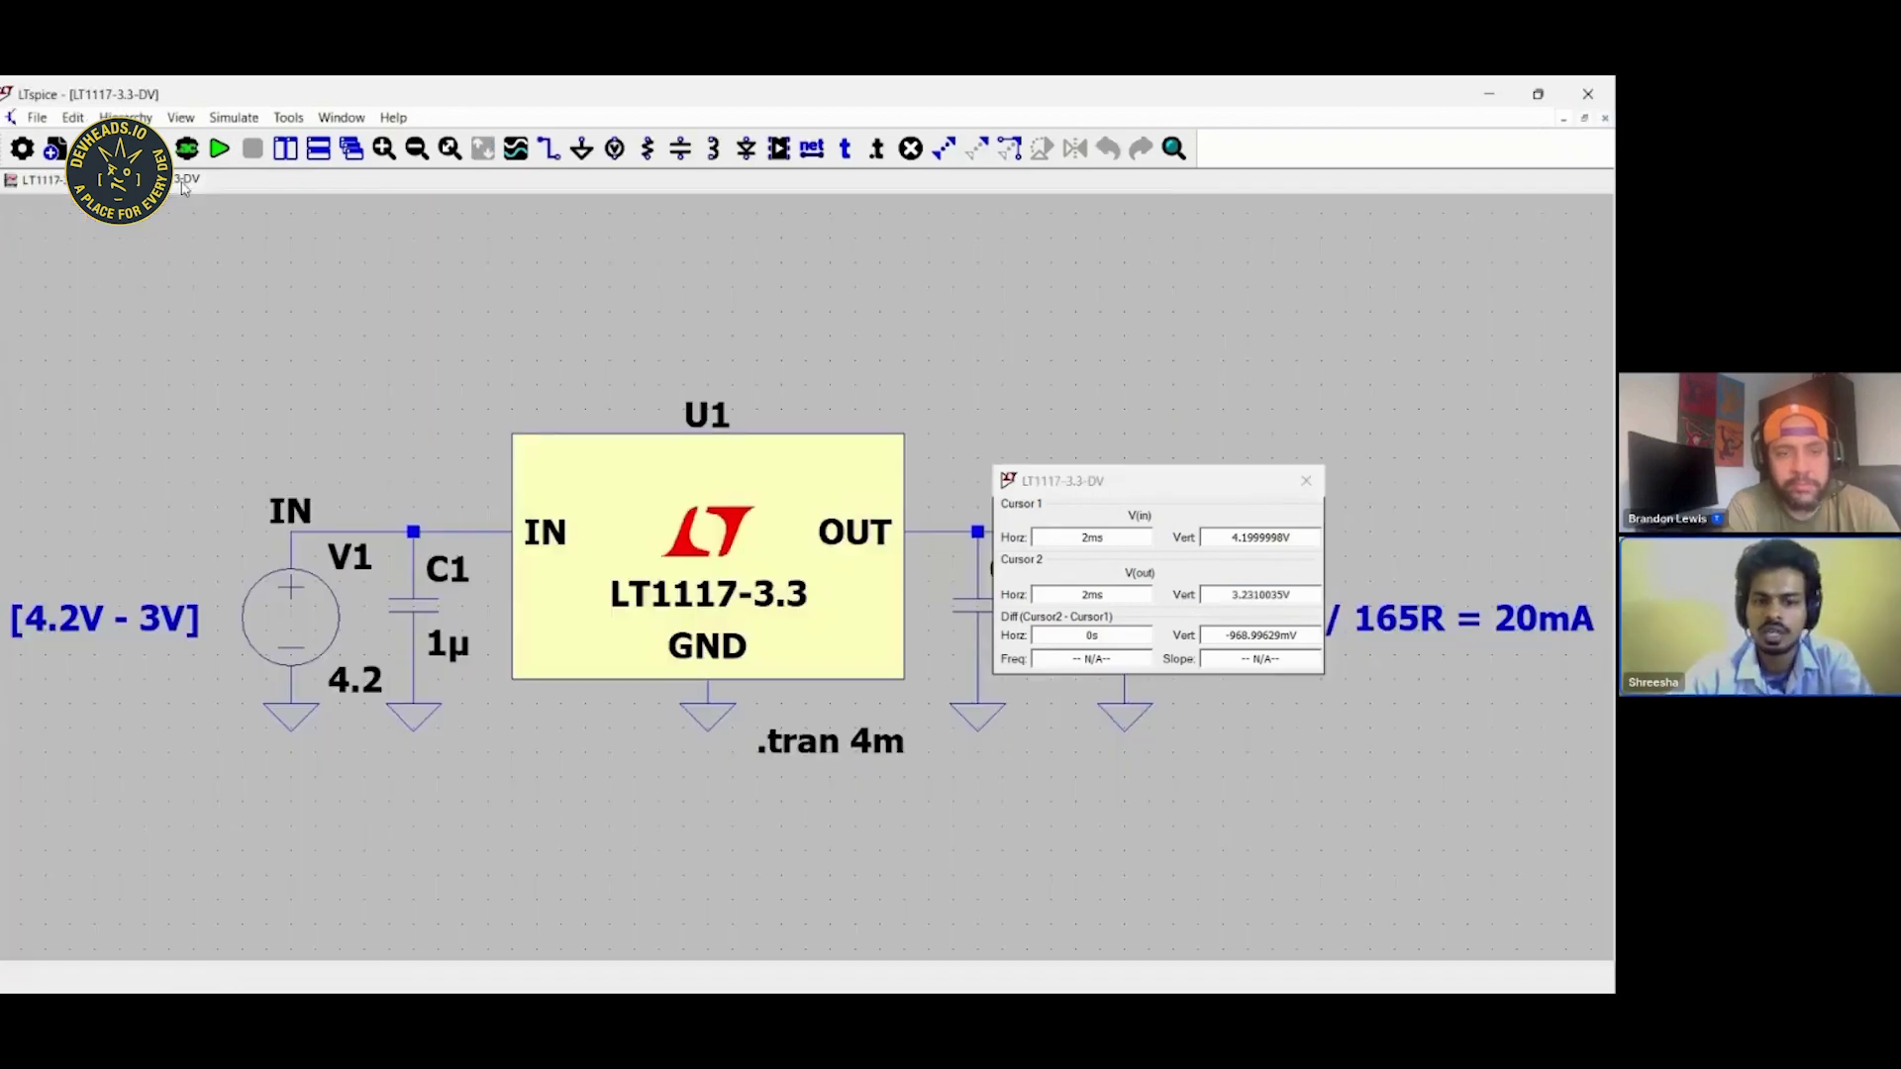
{"action": "right_click", "coordinate": [341, 705]}
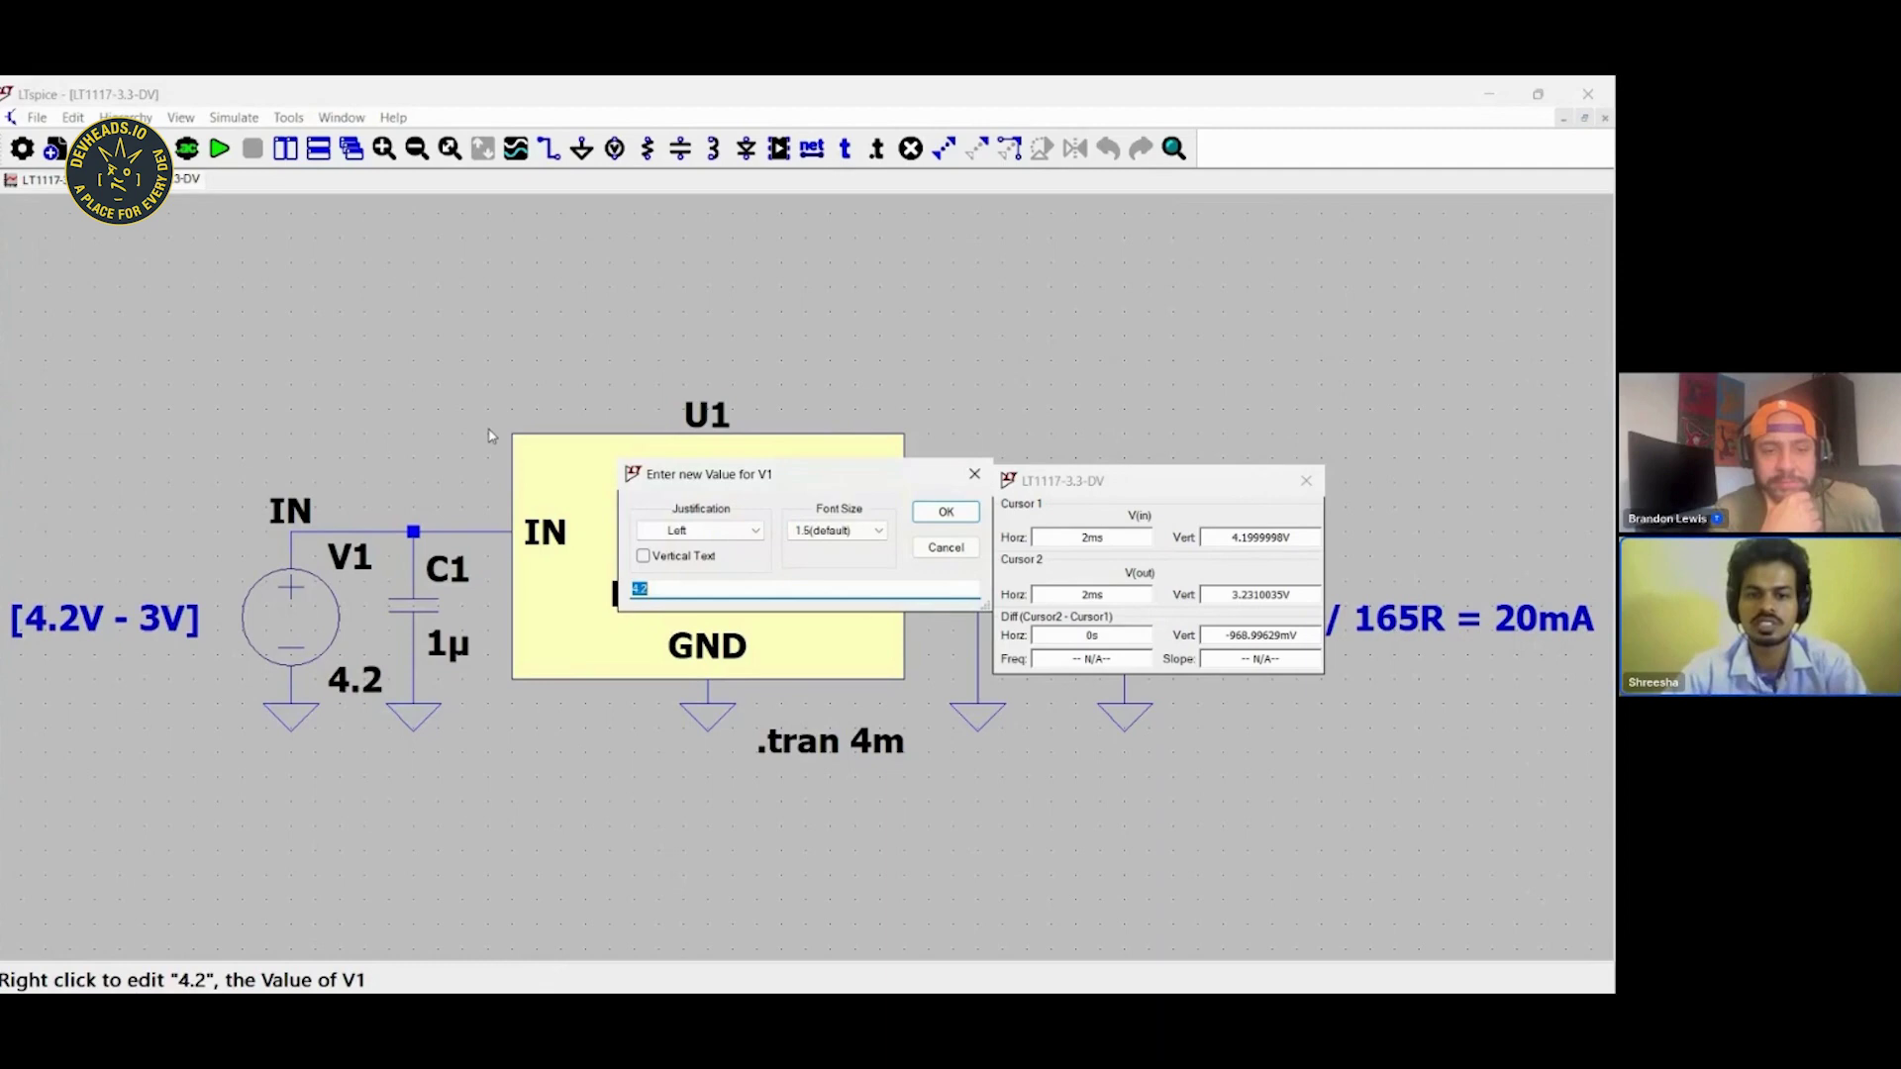
{"action": "type", "text": "3.7"}
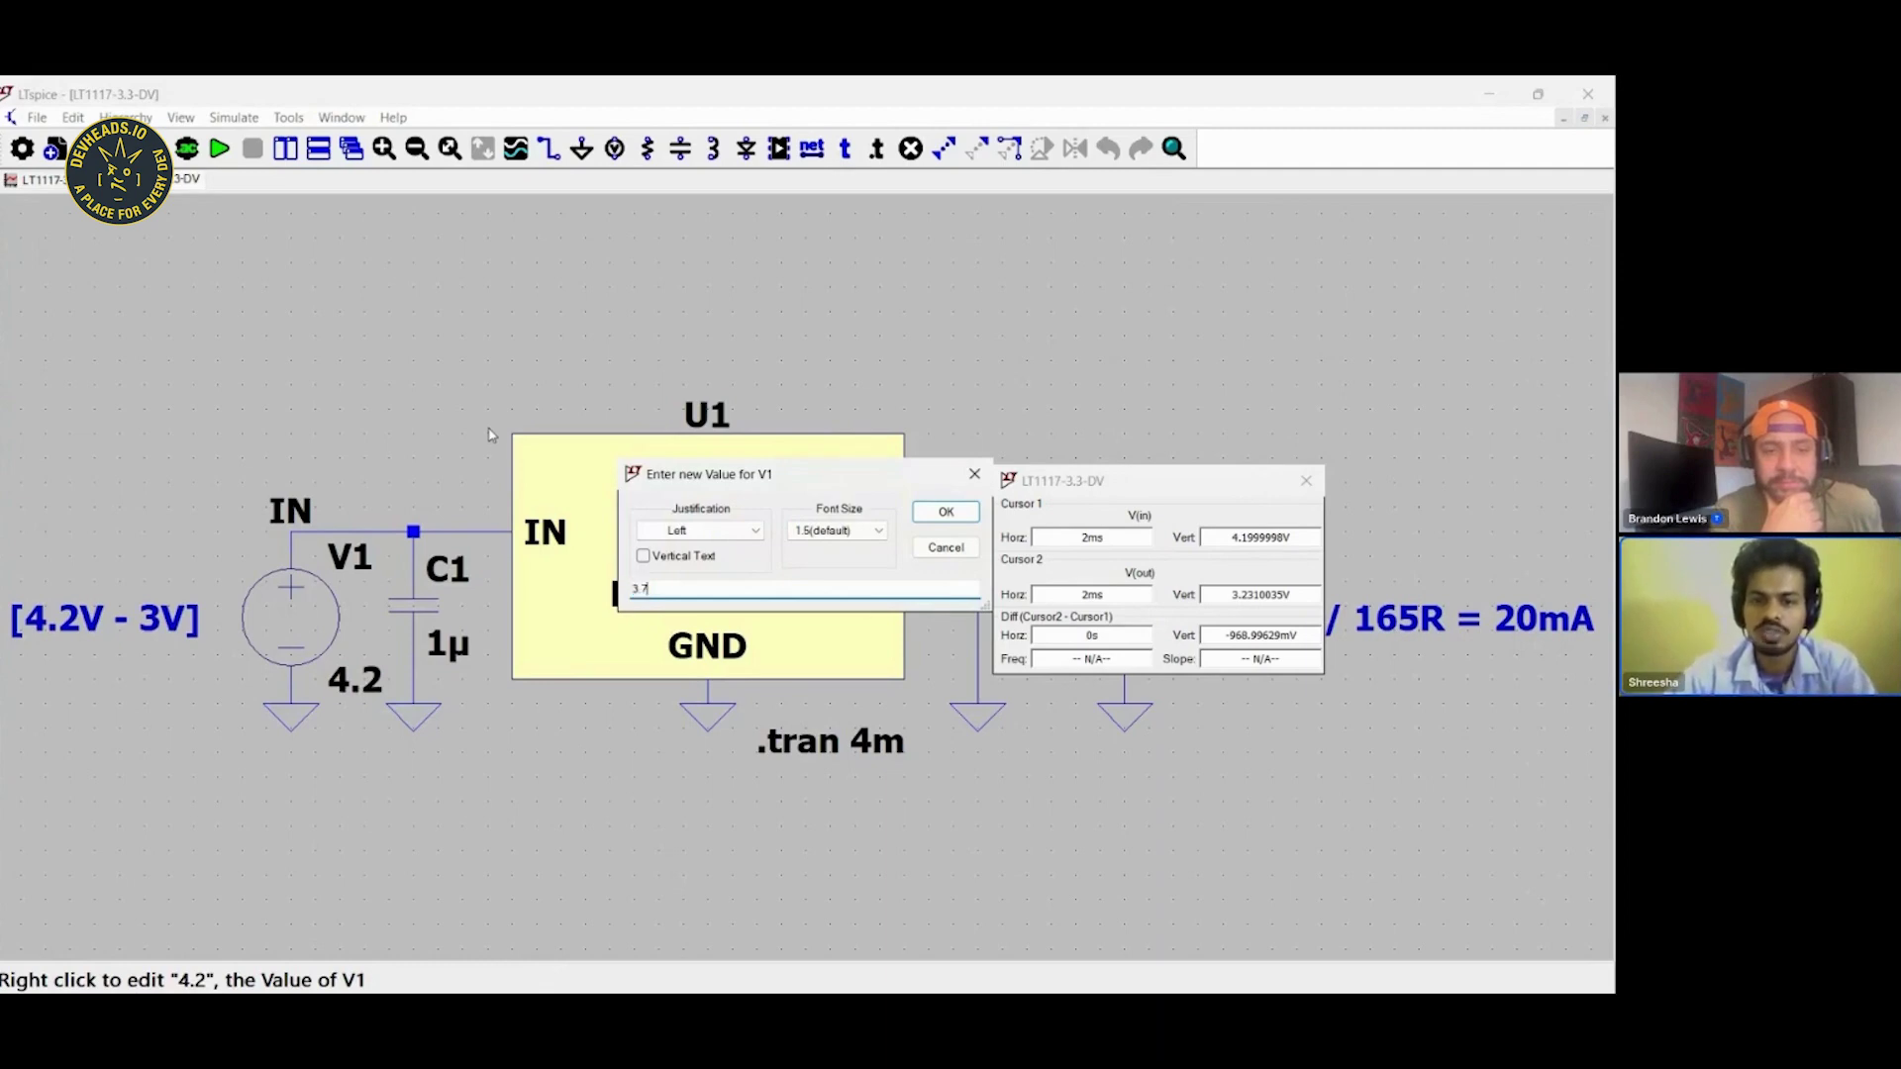
{"action": "left_click", "coordinate": [923, 515]}
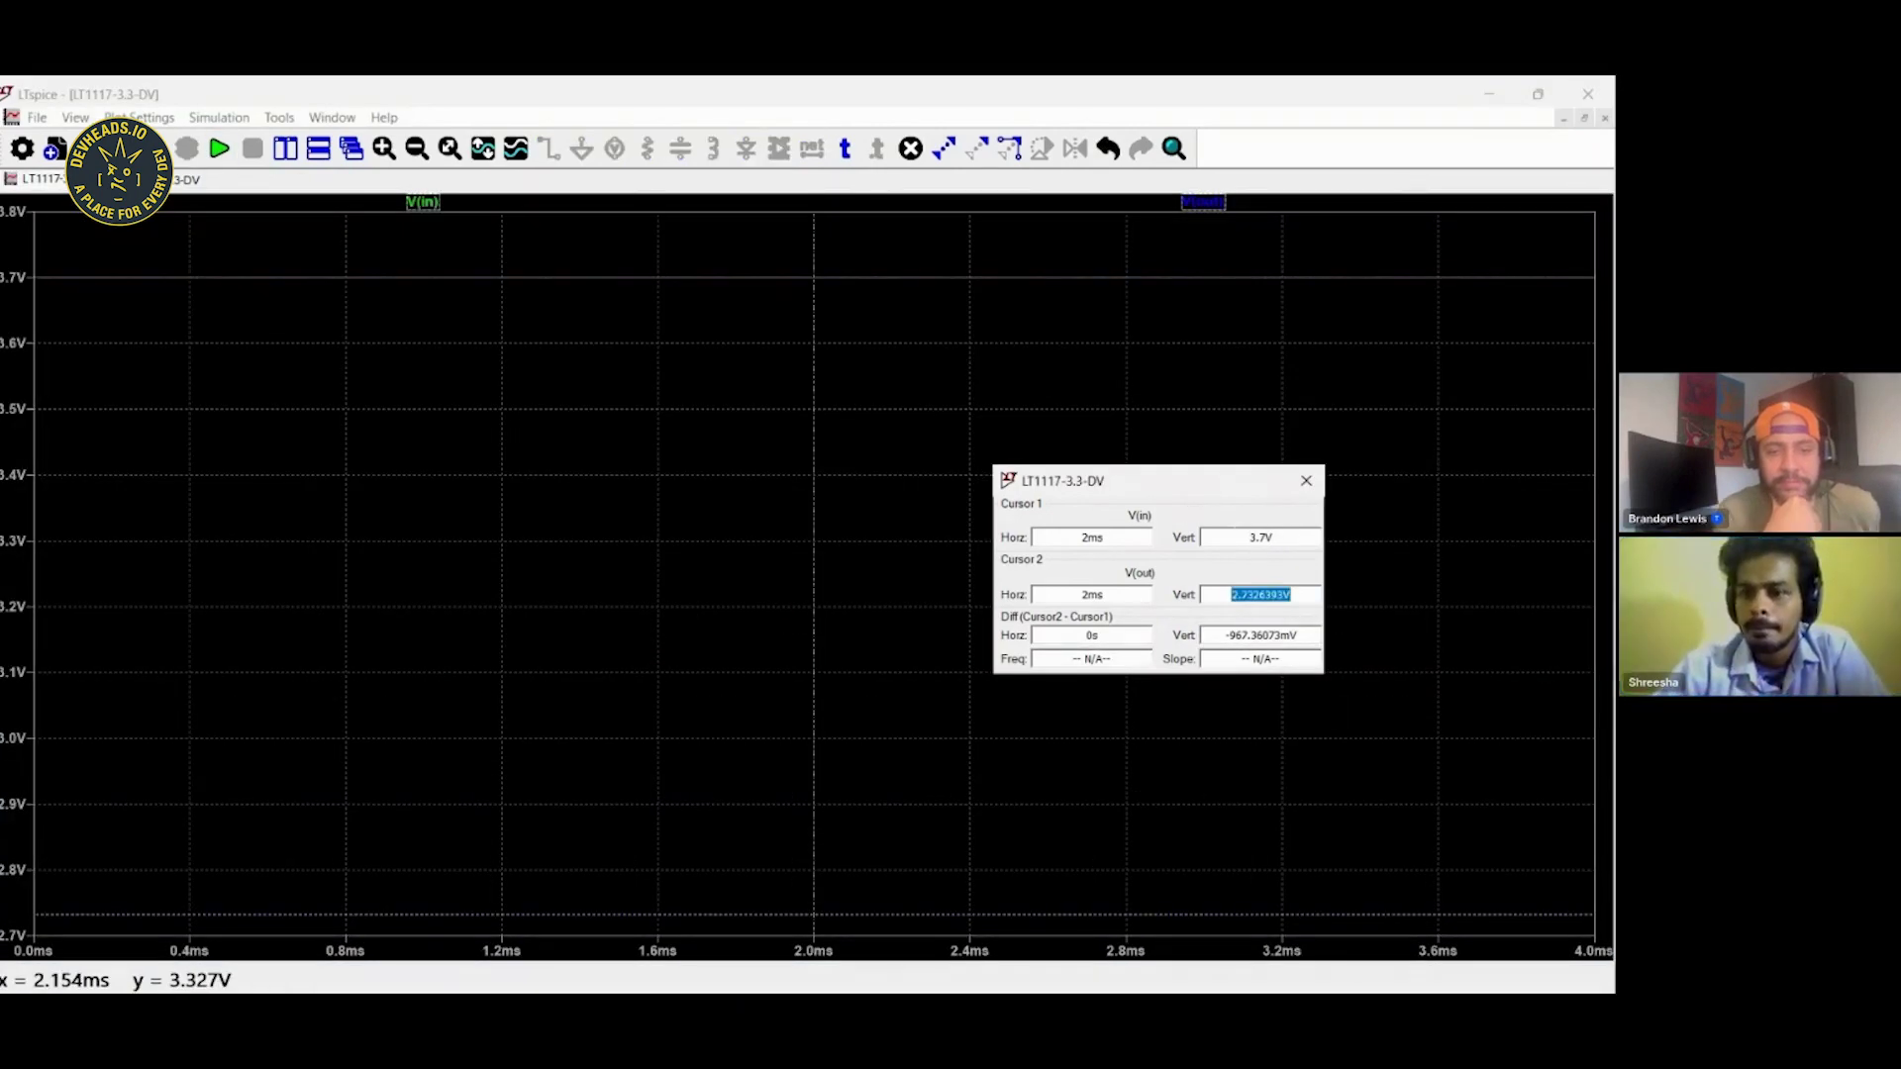
{"action": "left_click_drag", "start_coordinate": [1297, 538], "coordinate": [1111, 508]}
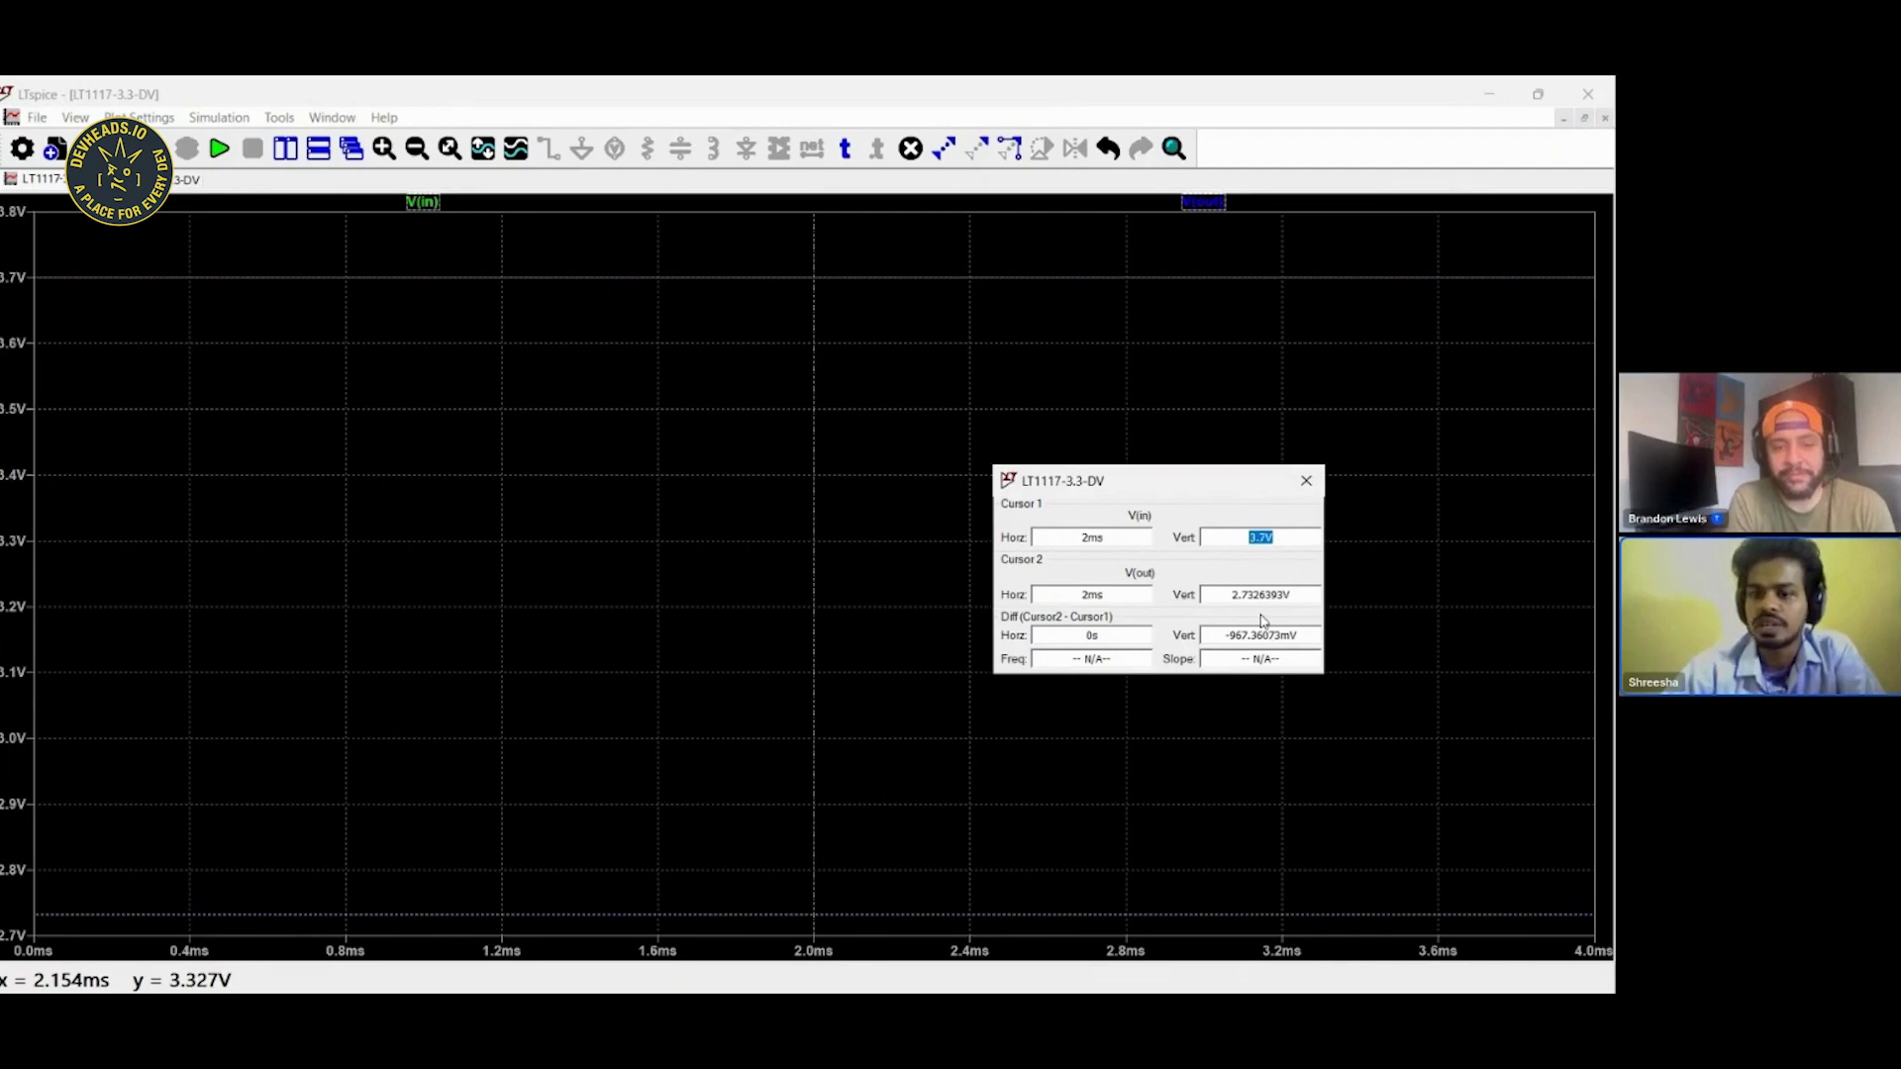
{"action": "key", "text": "ctrl+Tab"}
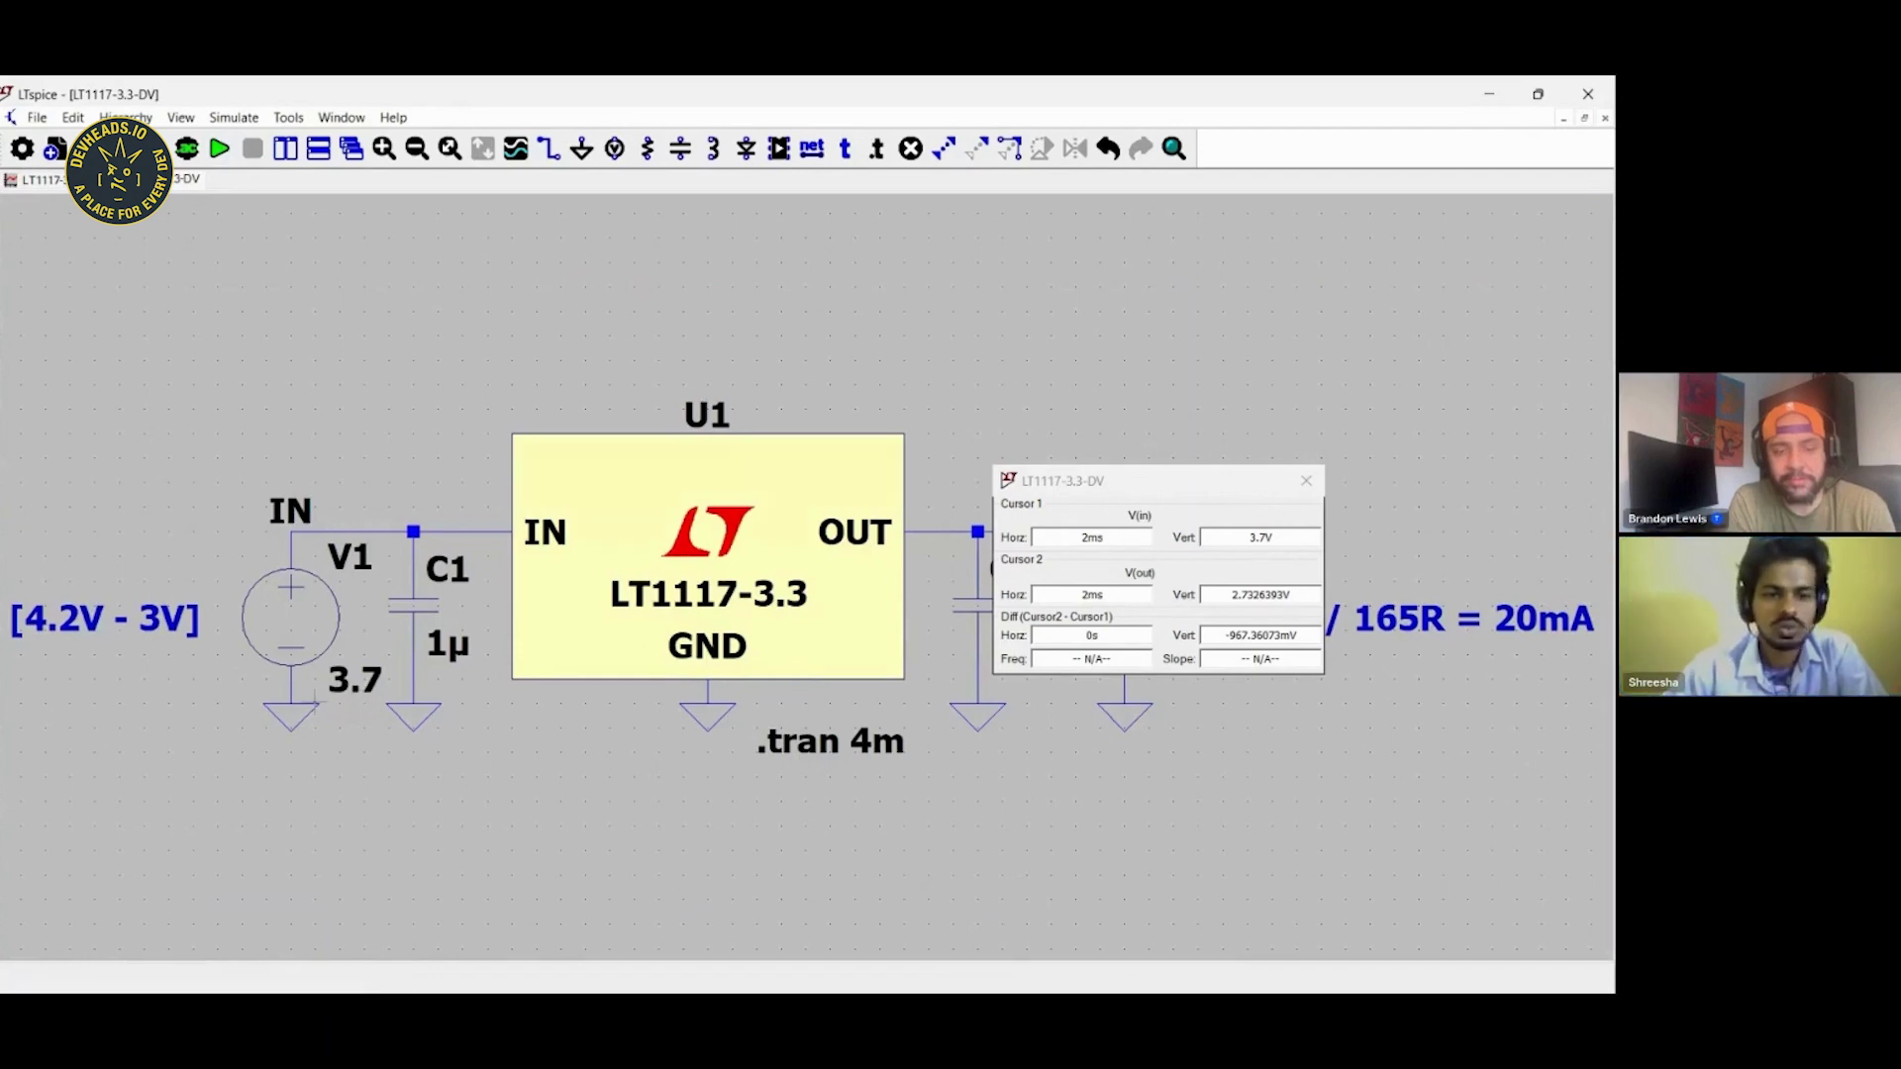
Change source V1's value to 3.1 V.
{"action": "right_click", "coordinate": [353, 687]}
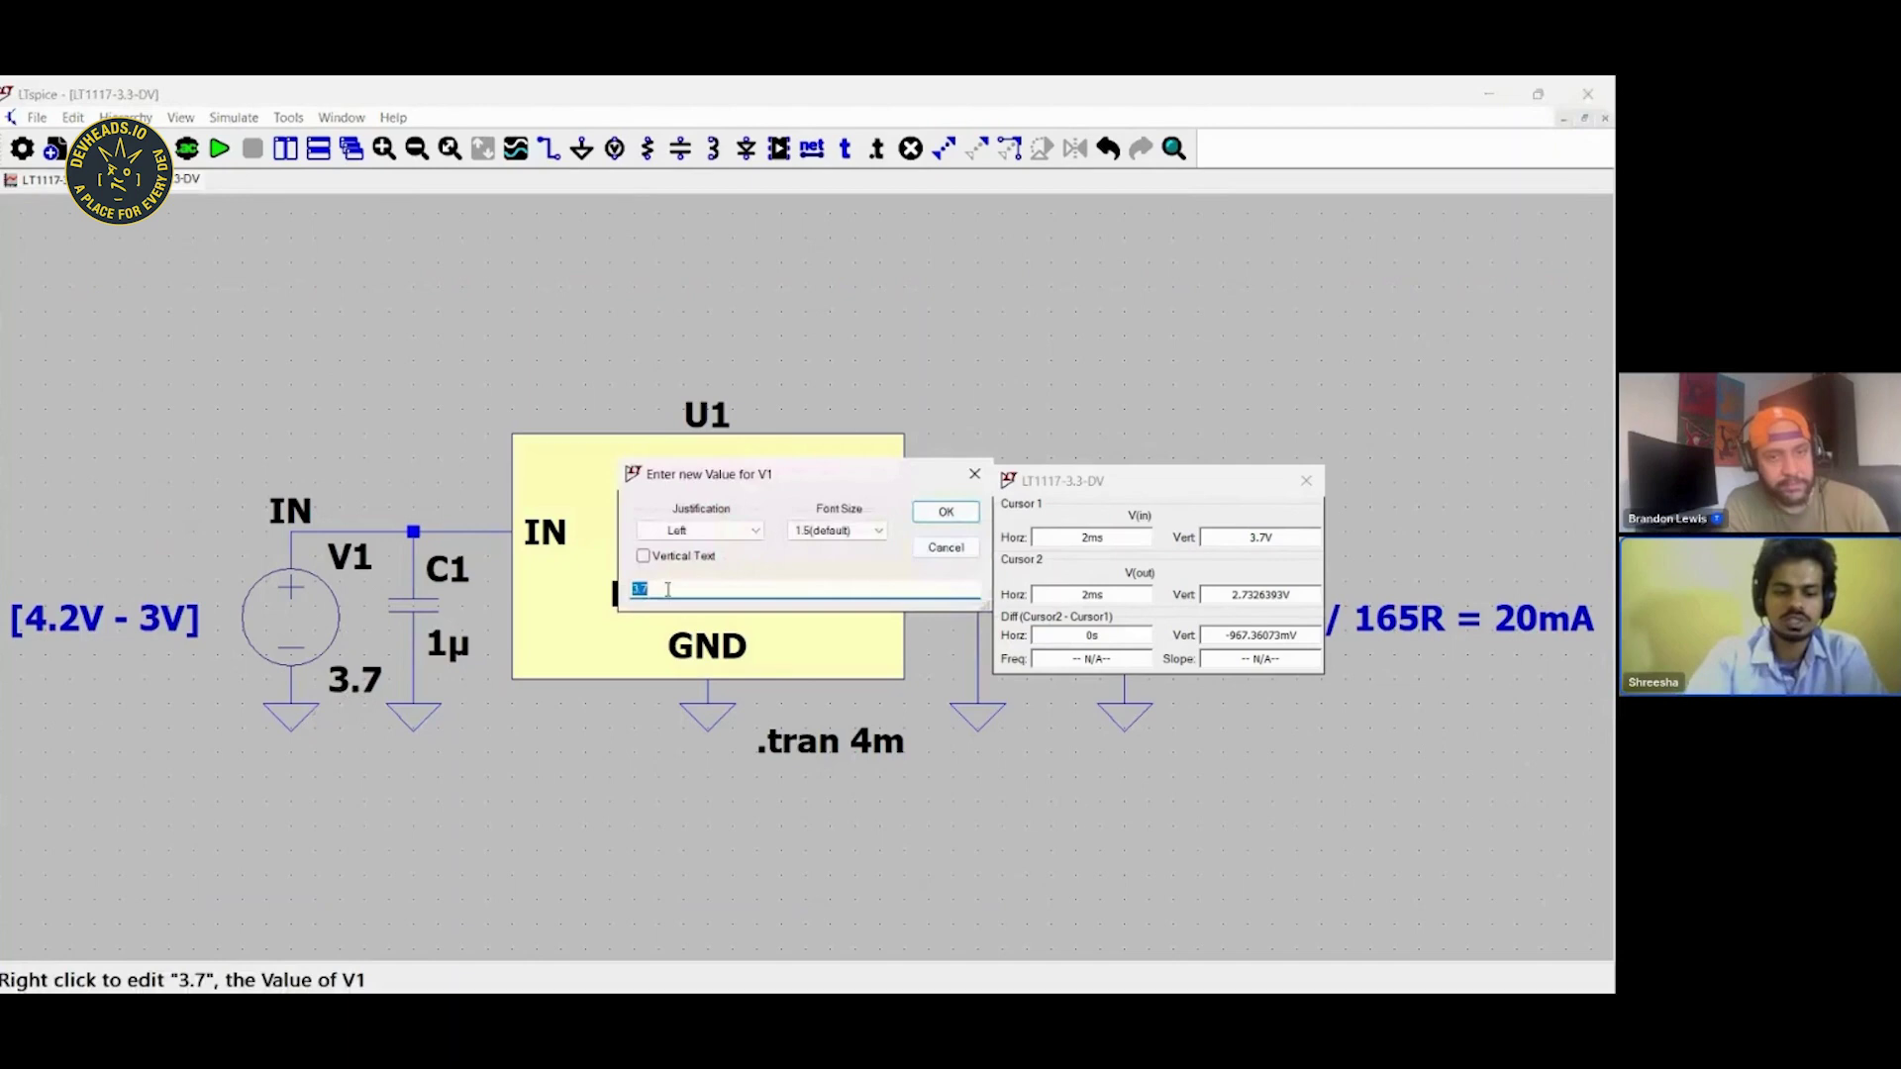
{"action": "type", "text": "3"}
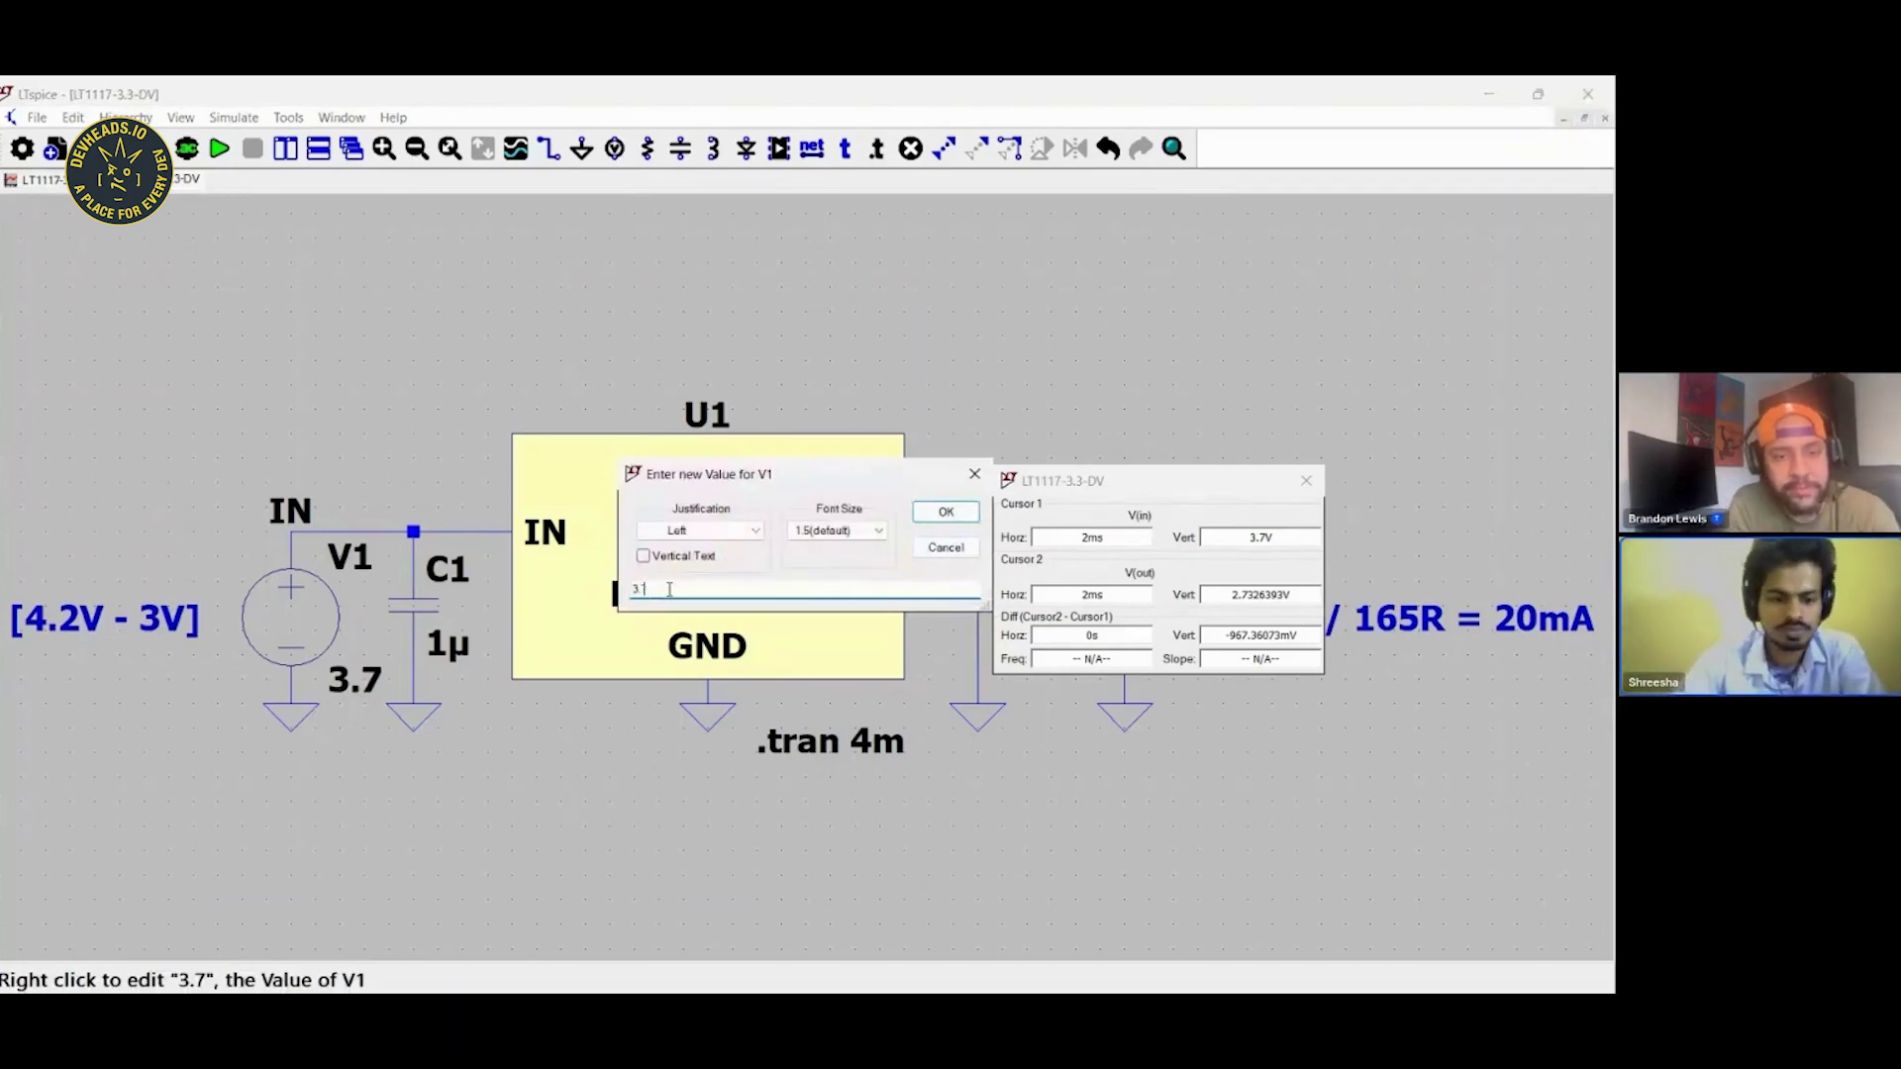
{"action": "key", "text": "BackSpace"}
{"action": "type", "text": ".1"}
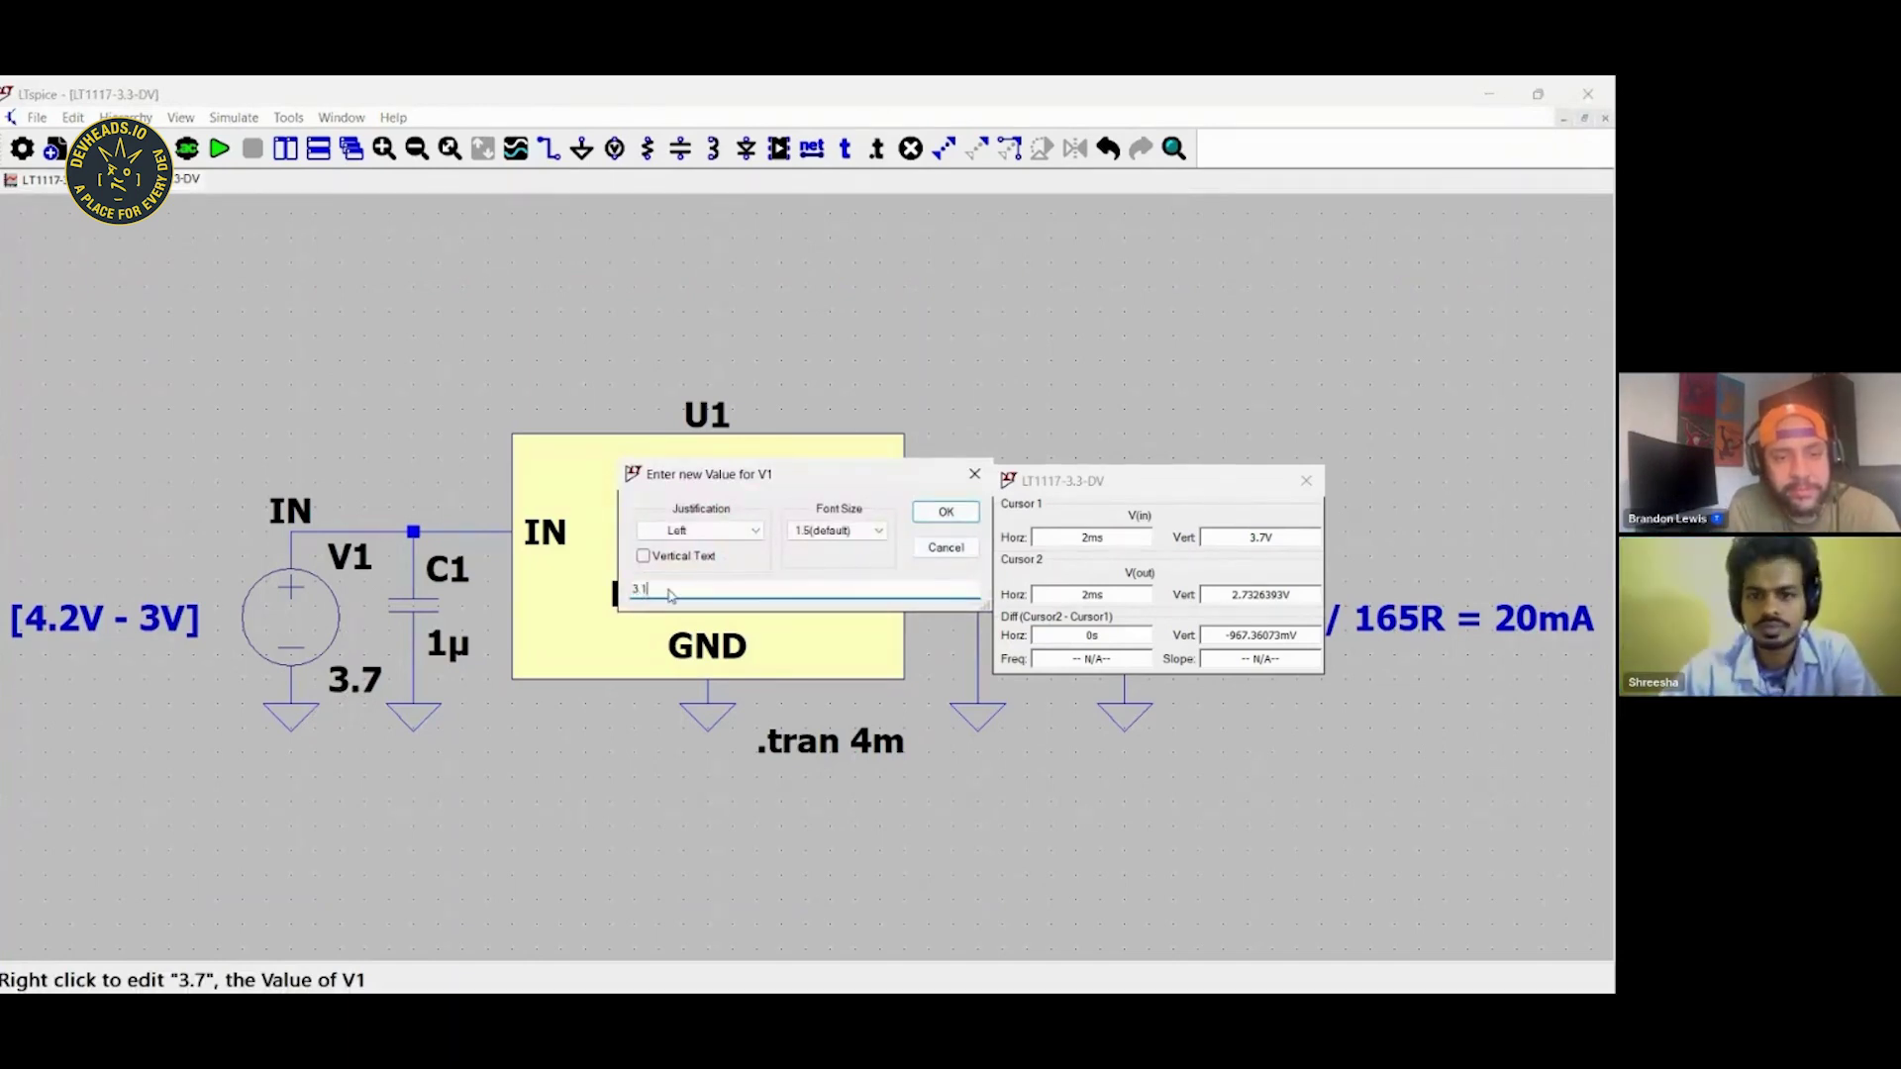
{"action": "left_click", "coordinate": [945, 511]}
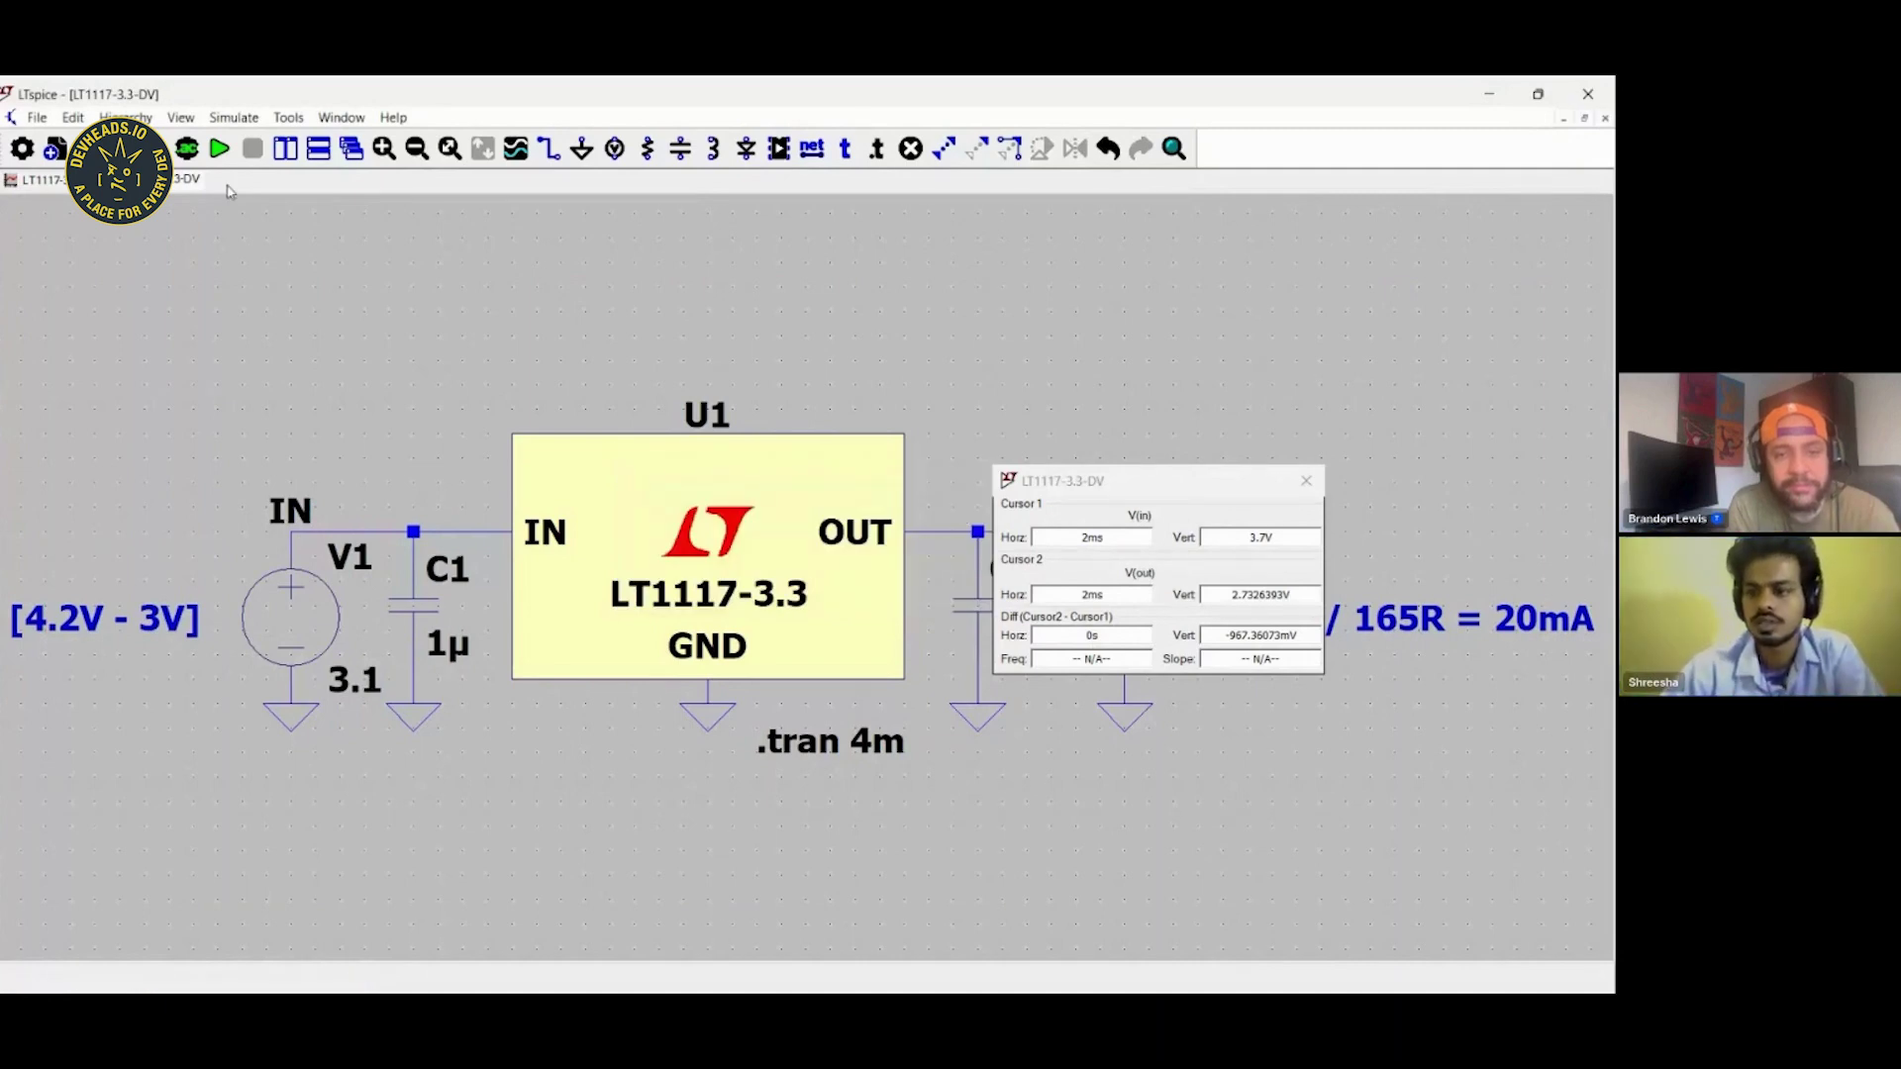
Rerun the LT1117 simulation and read 3.1 V in, about 2.135 V out.
{"action": "left_click", "coordinate": [219, 149]}
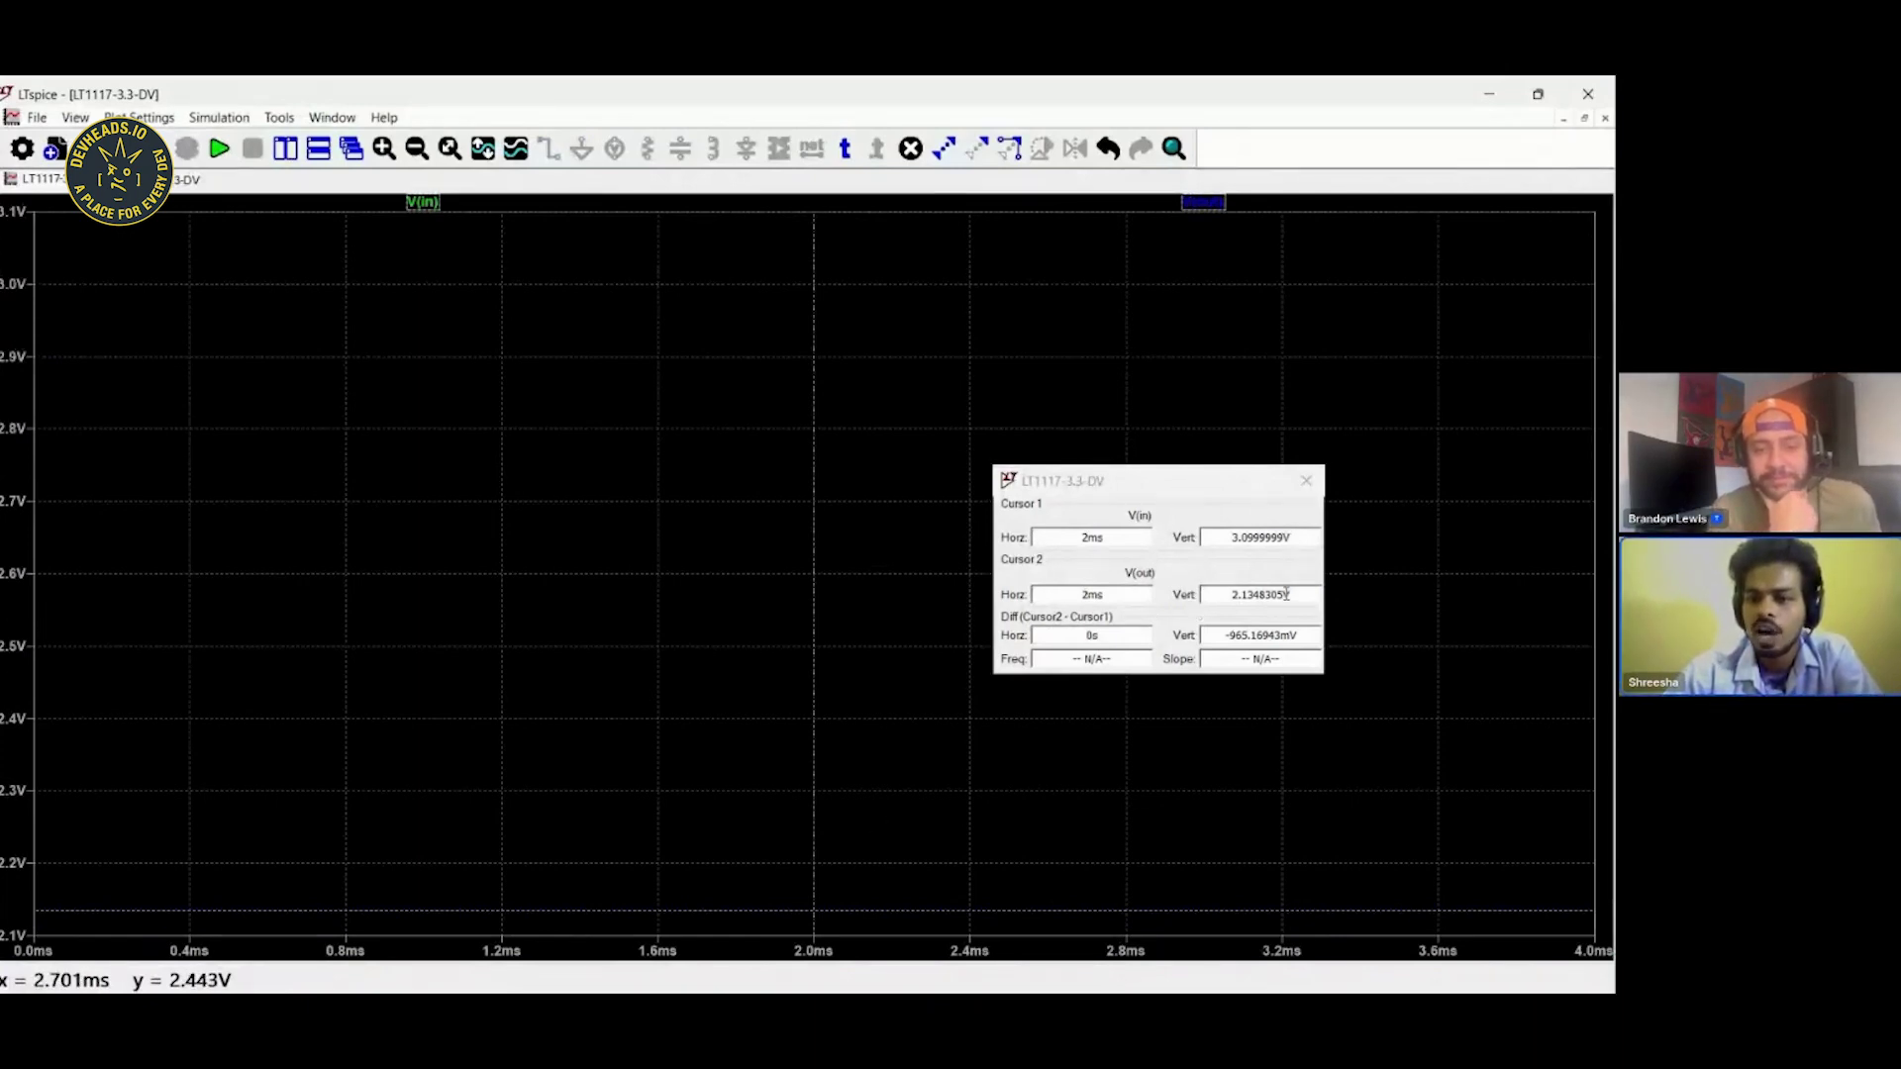
{"action": "left_click_drag", "start_coordinate": [1286, 594], "coordinate": [1230, 601]}
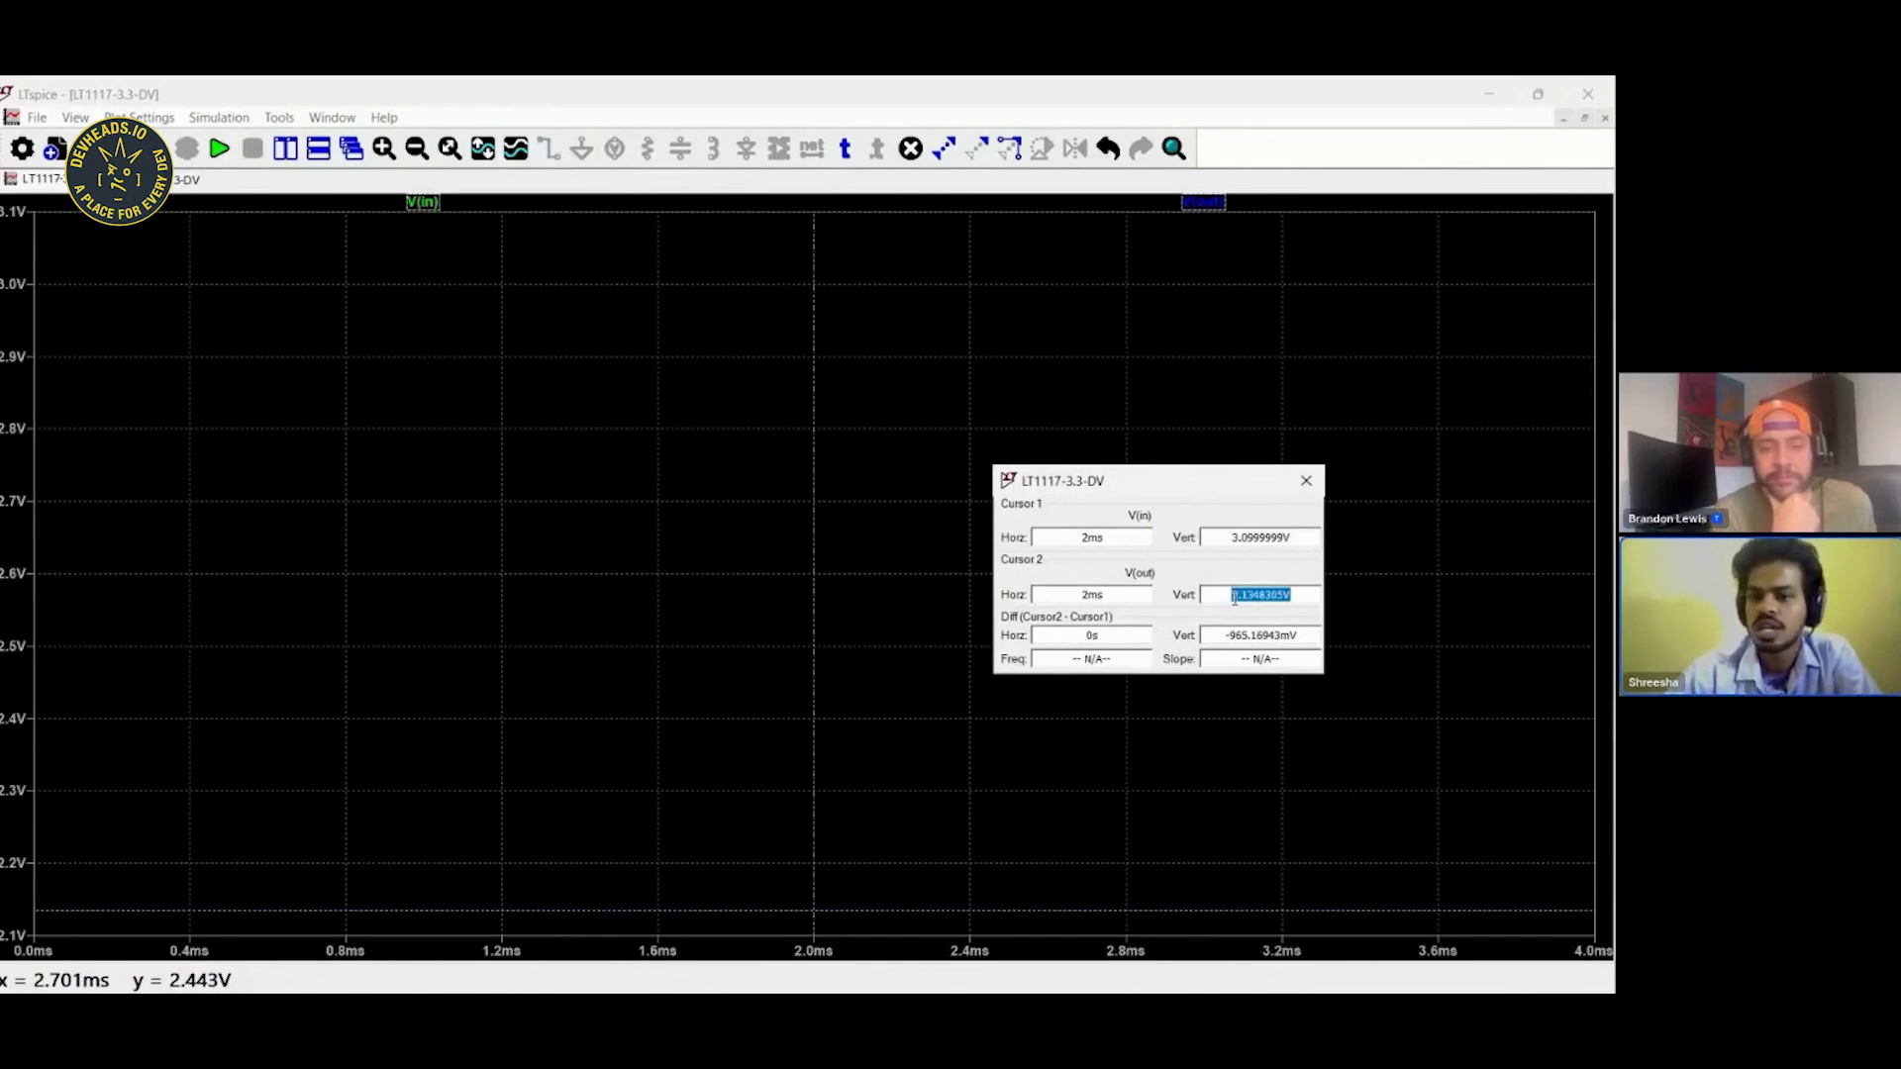
{"action": "double_click", "coordinate": [1299, 539]}
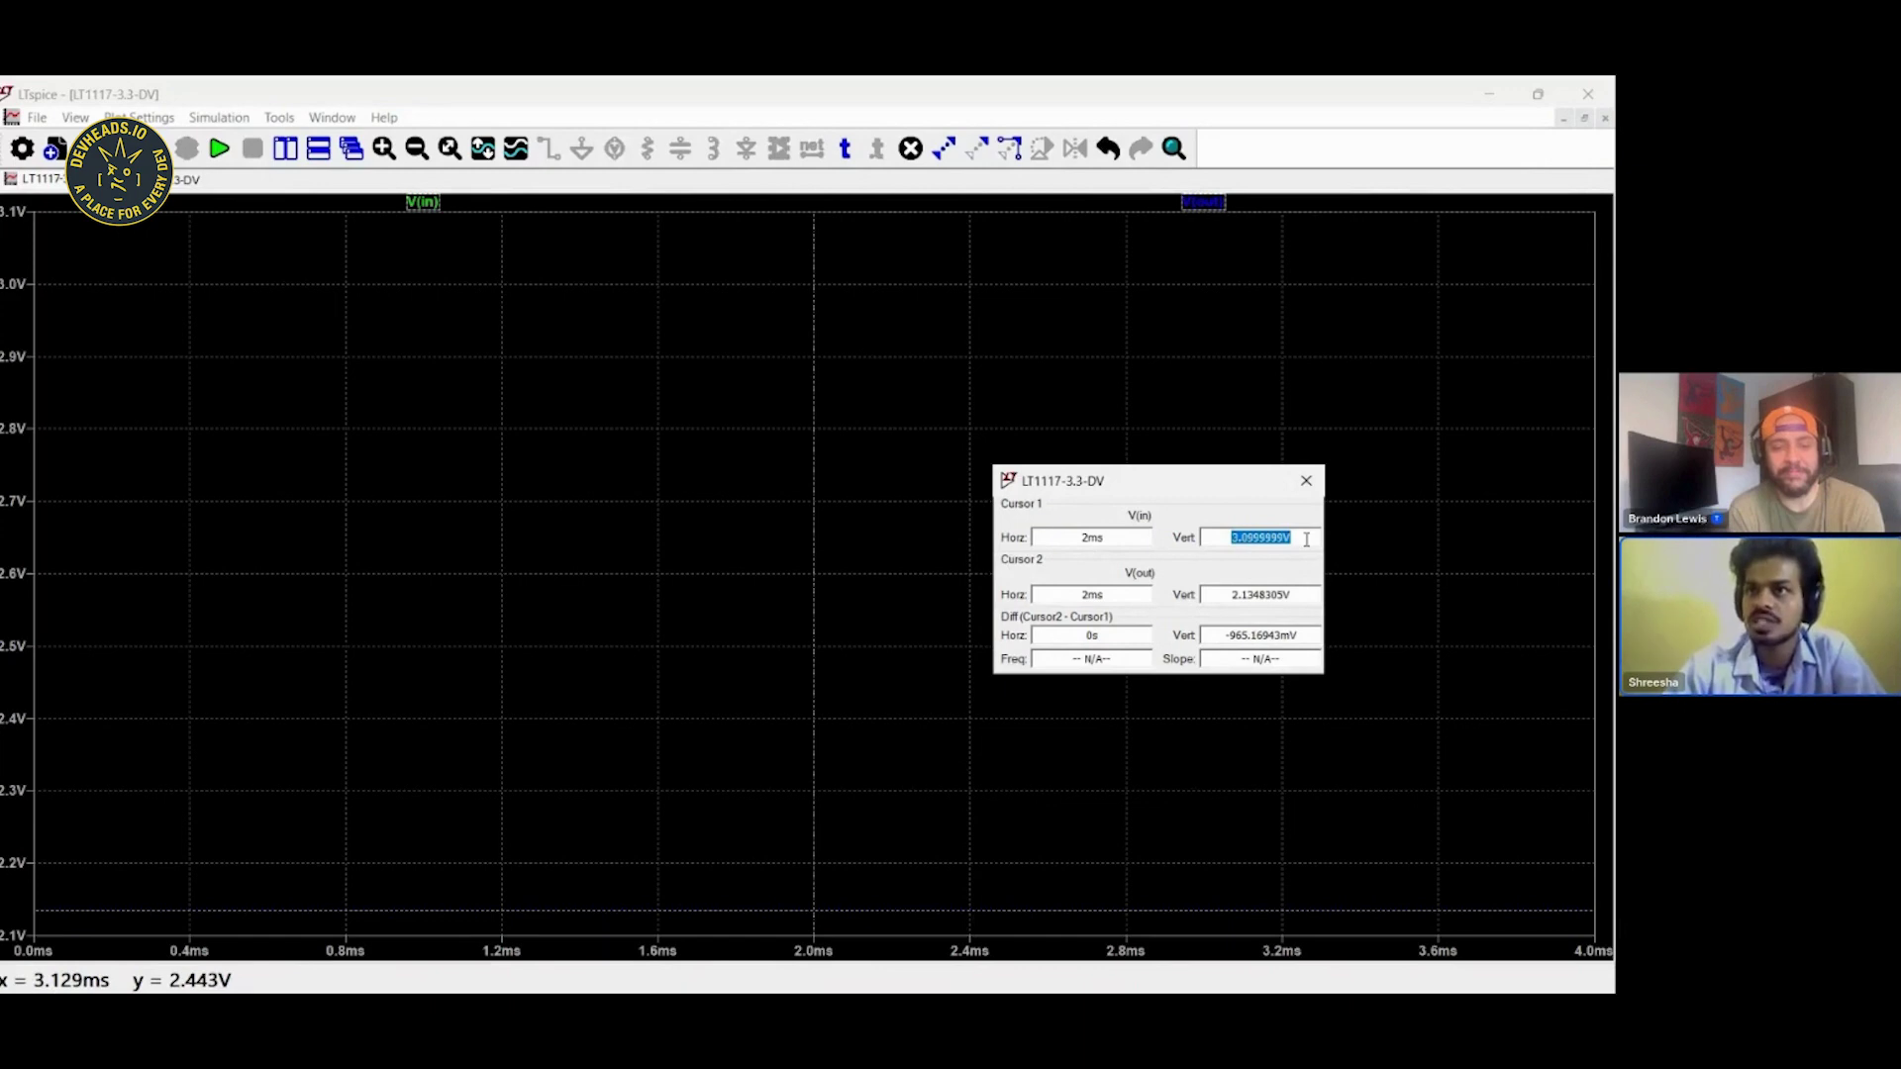
{"action": "left_click", "coordinate": [1298, 537]}
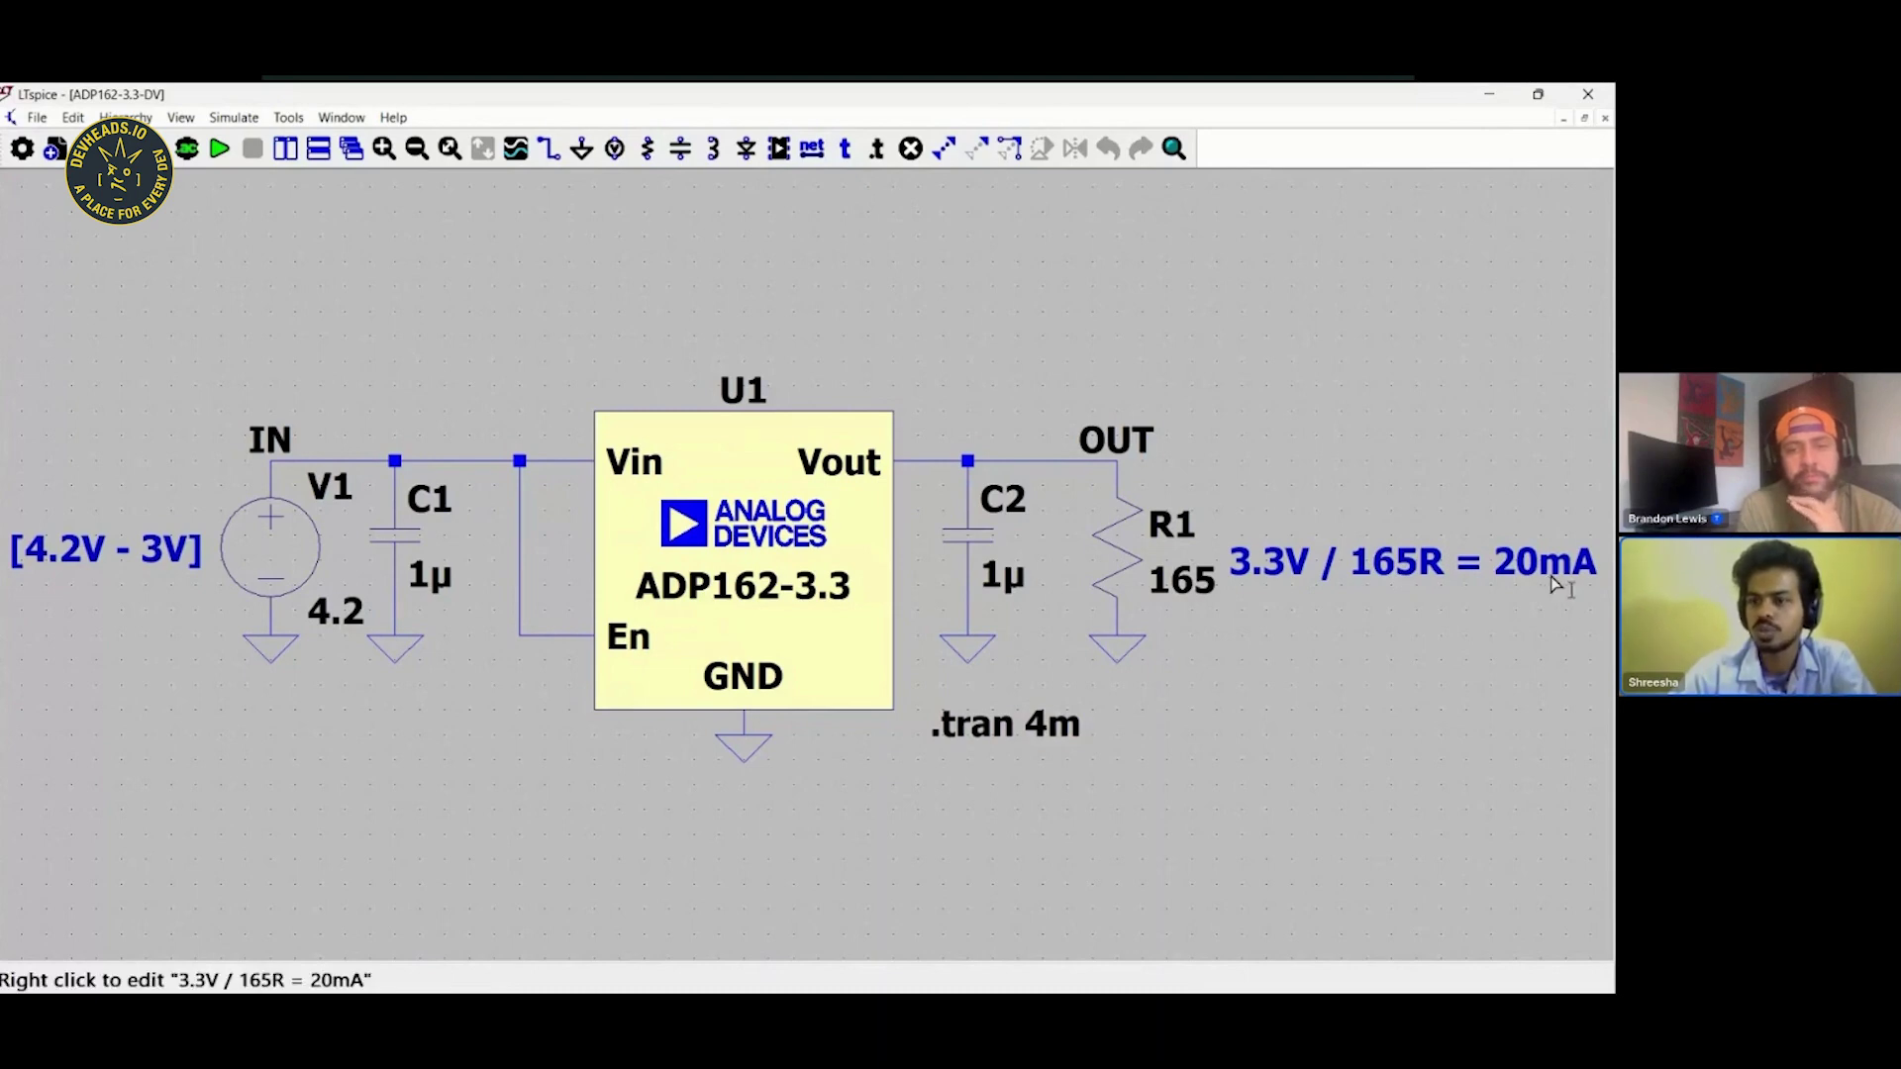
Simulate the ADP162-3.3 and read 4.2 V in, 3.301 V out, then return to its schematic.
{"action": "left_click", "coordinate": [221, 162]}
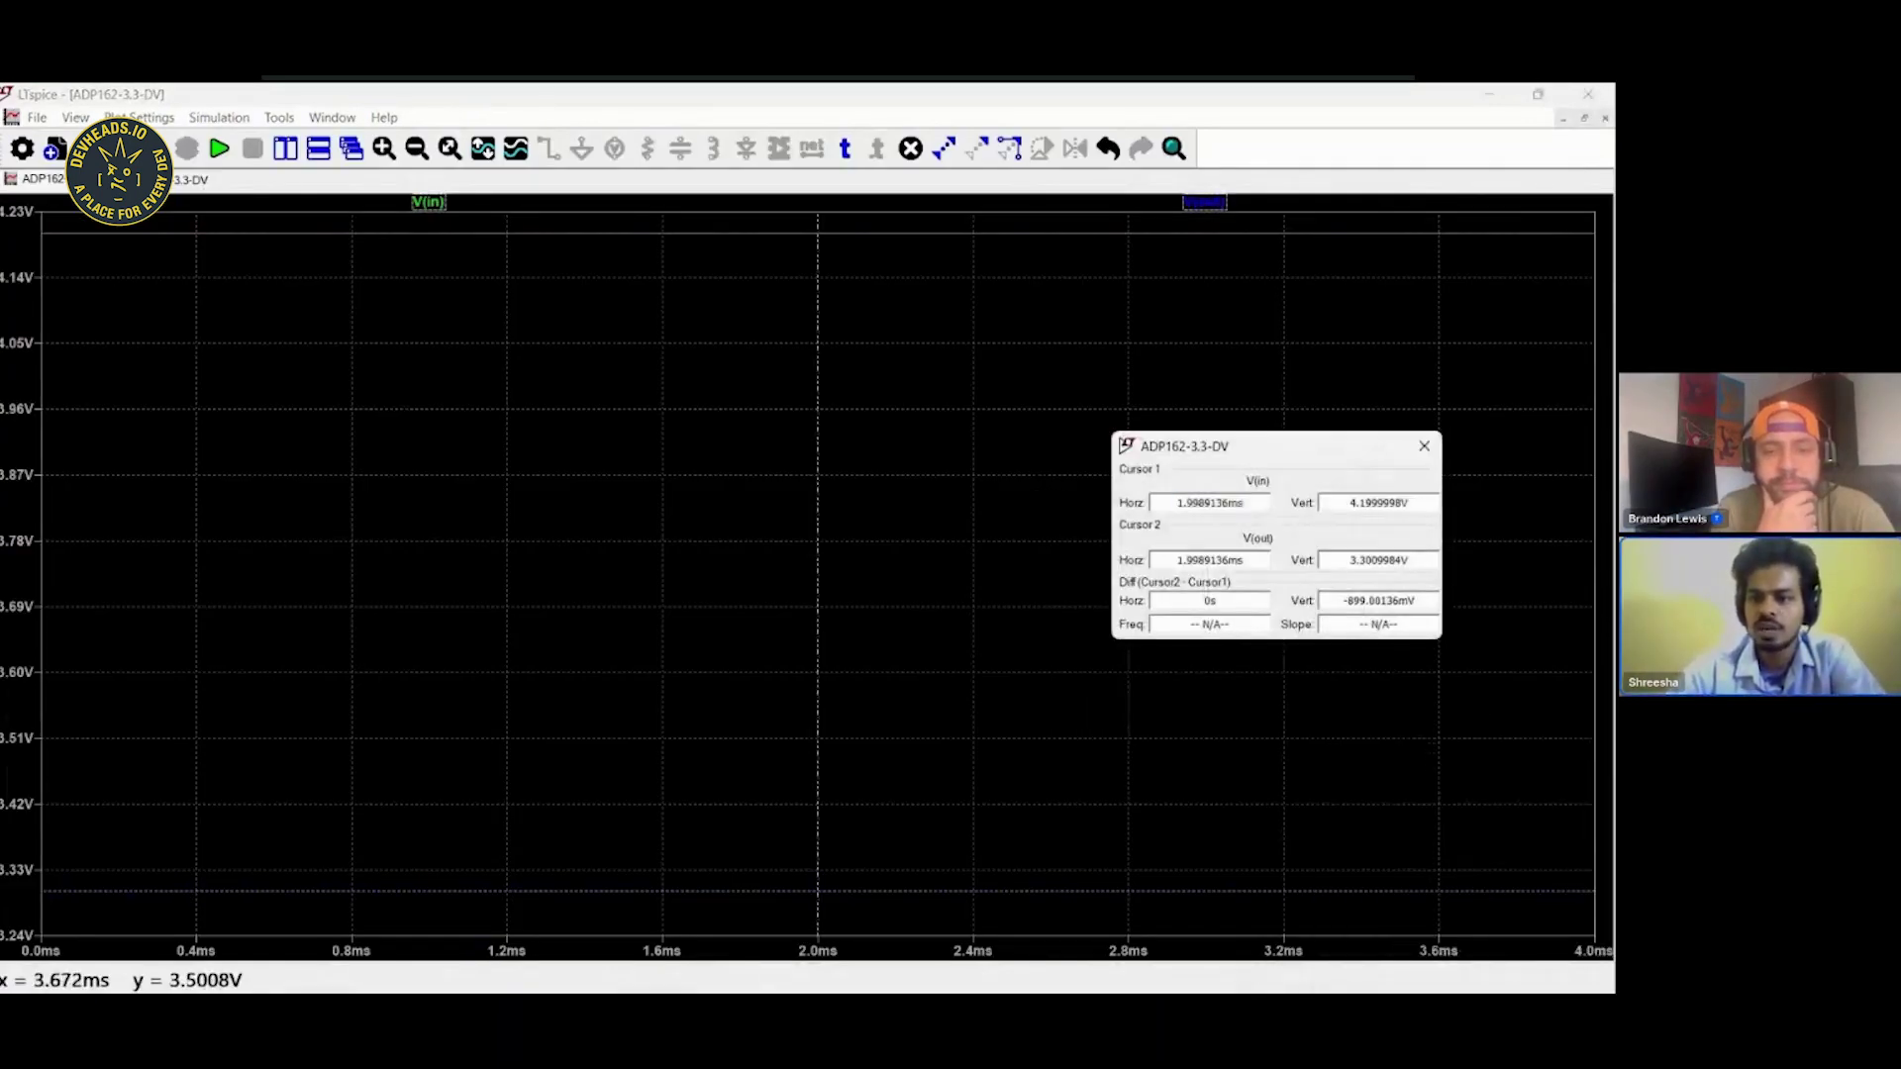
{"action": "key", "text": "Tab"}
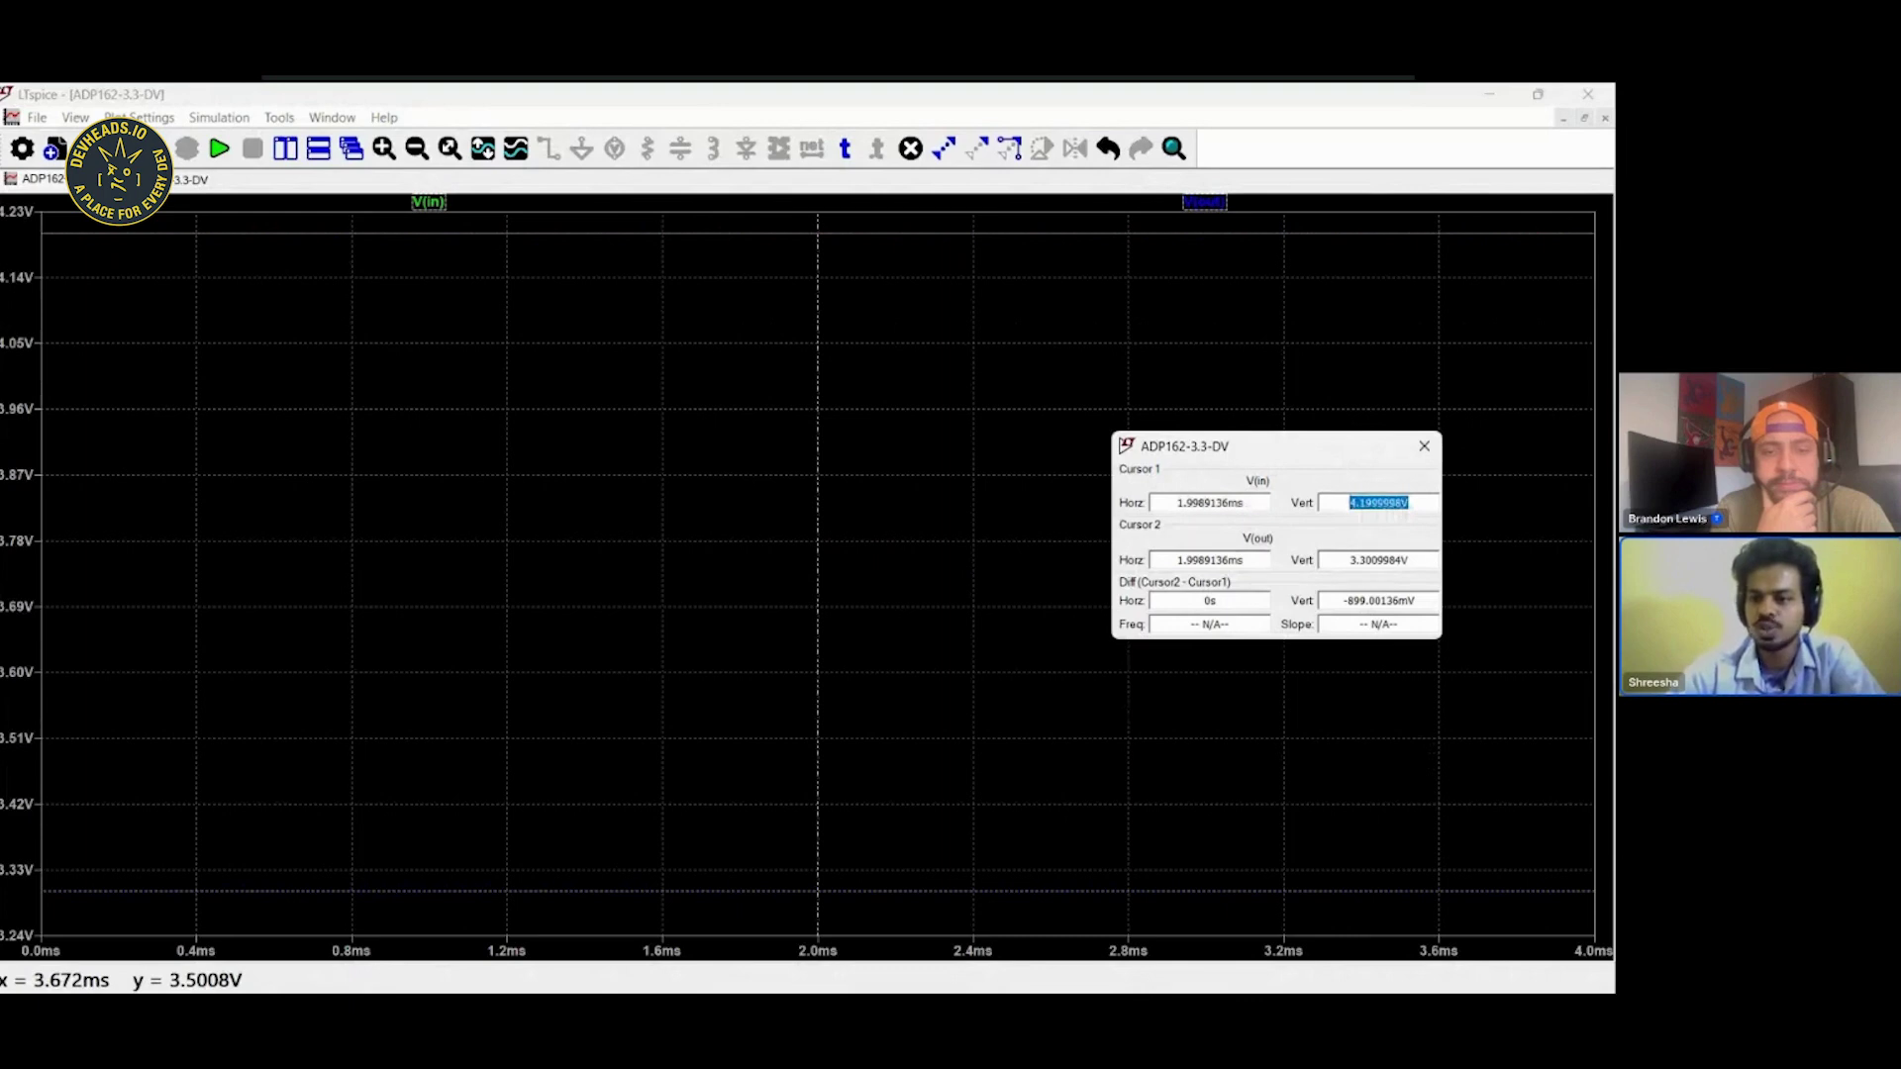
{"action": "key", "text": "Tab"}
{"action": "key", "text": "Tab"}
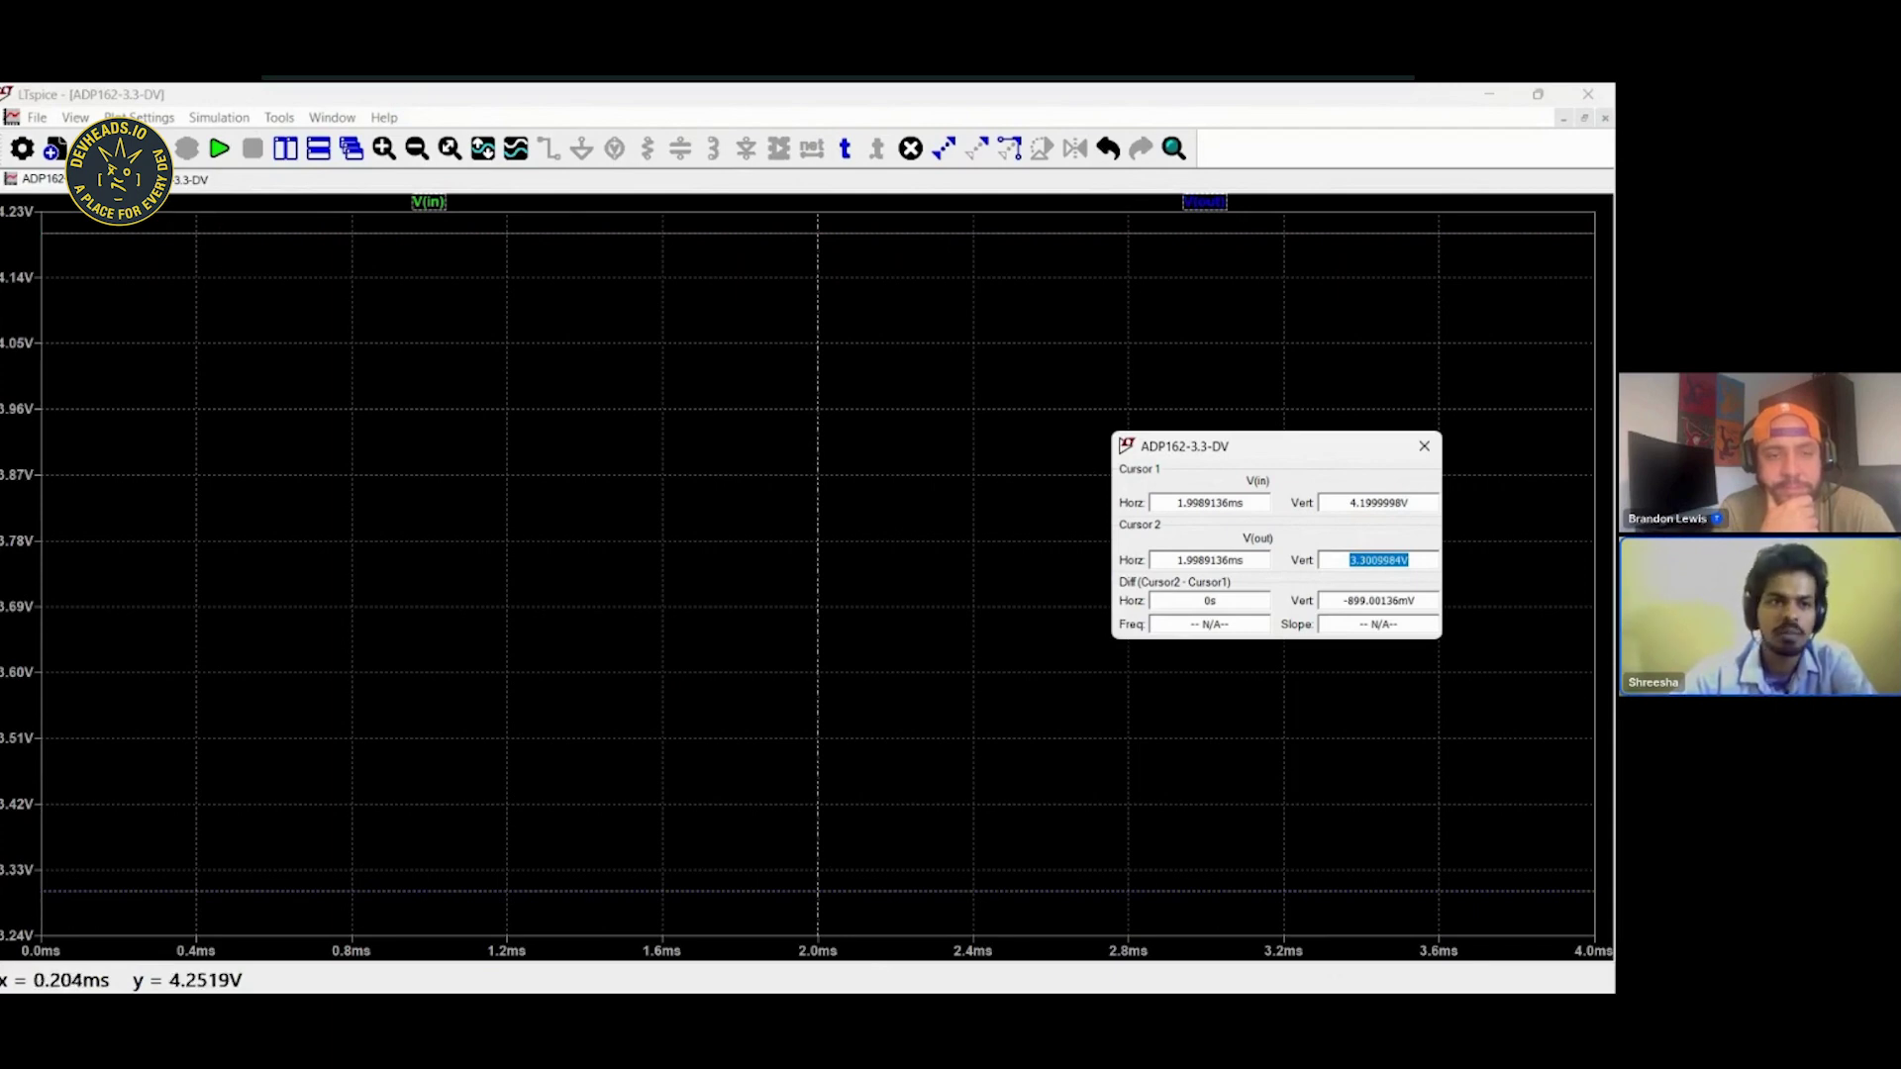
{"action": "left_click", "coordinate": [36, 184]}
{"action": "left_click", "coordinate": [36, 181]}
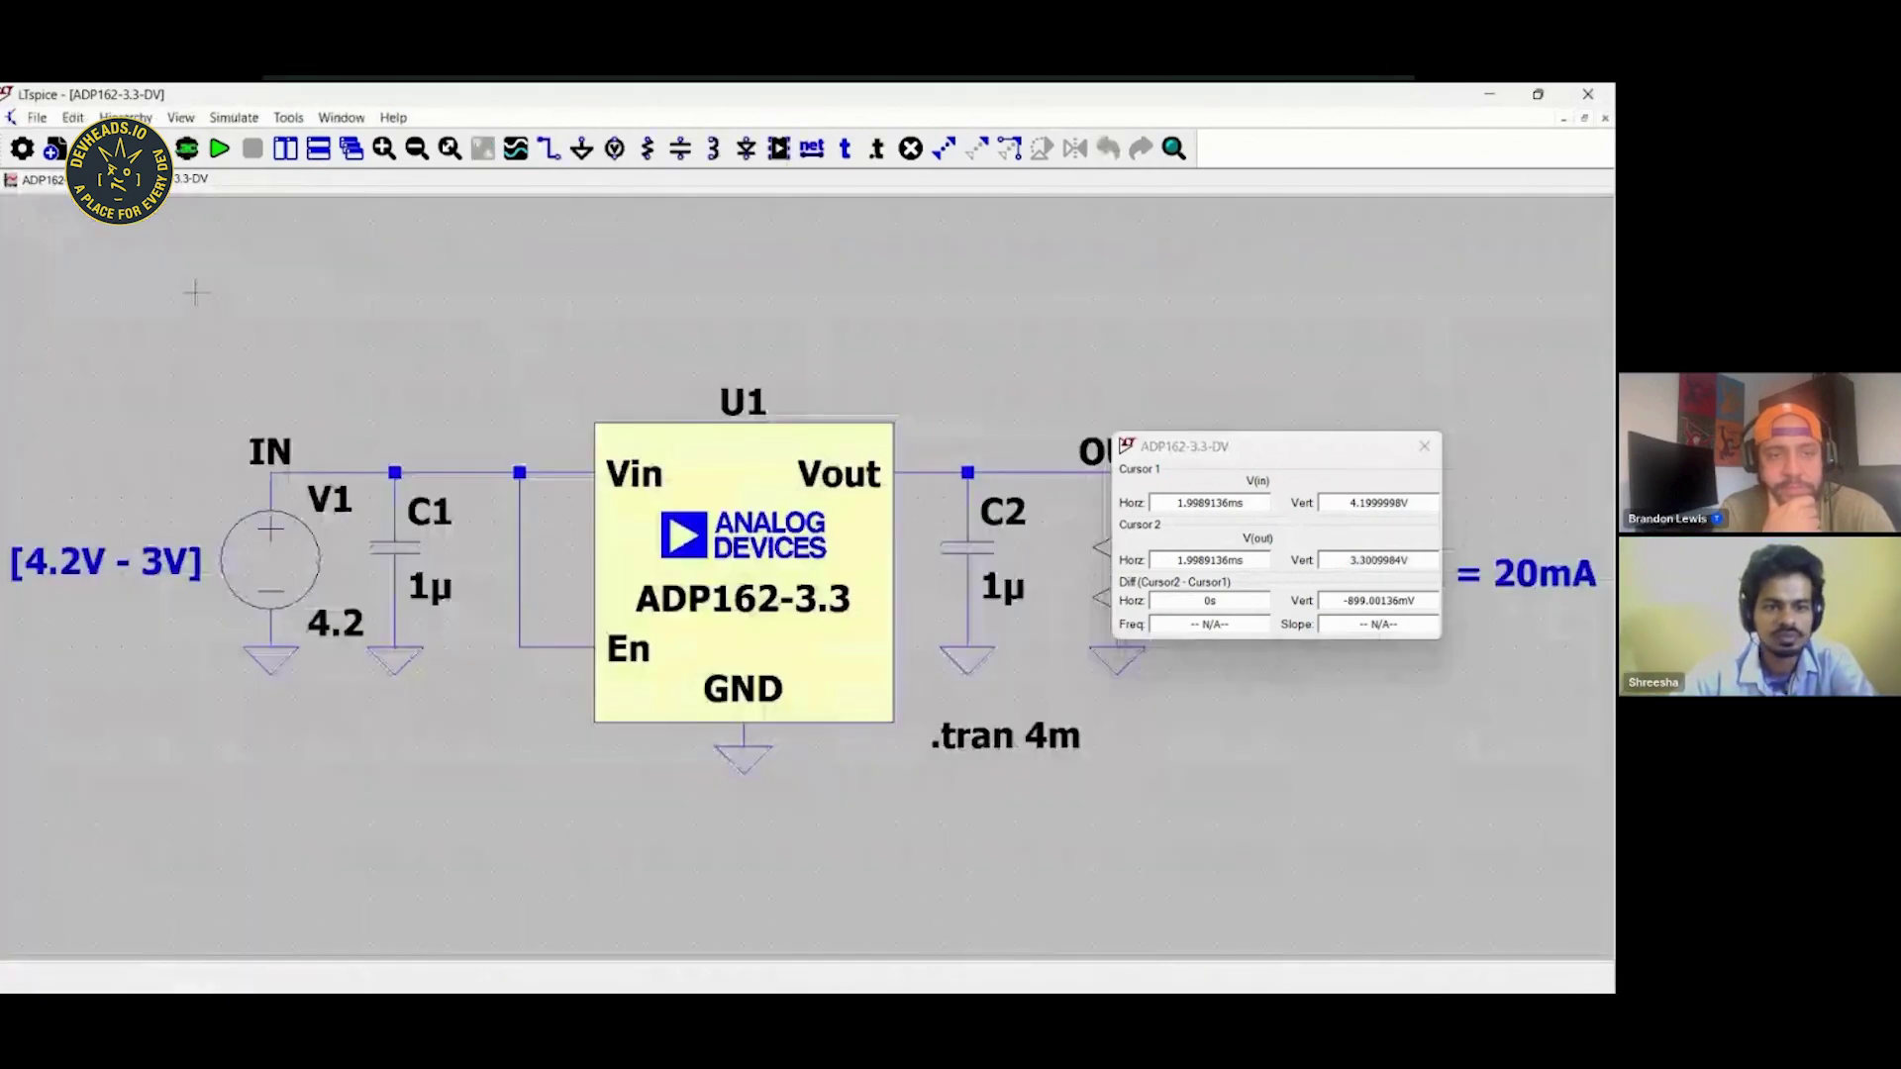
Set V1 to 3.7 V and rerun the ADP162 simulation.
{"action": "right_click", "coordinate": [335, 622]}
{"action": "type", "text": "3.7"}
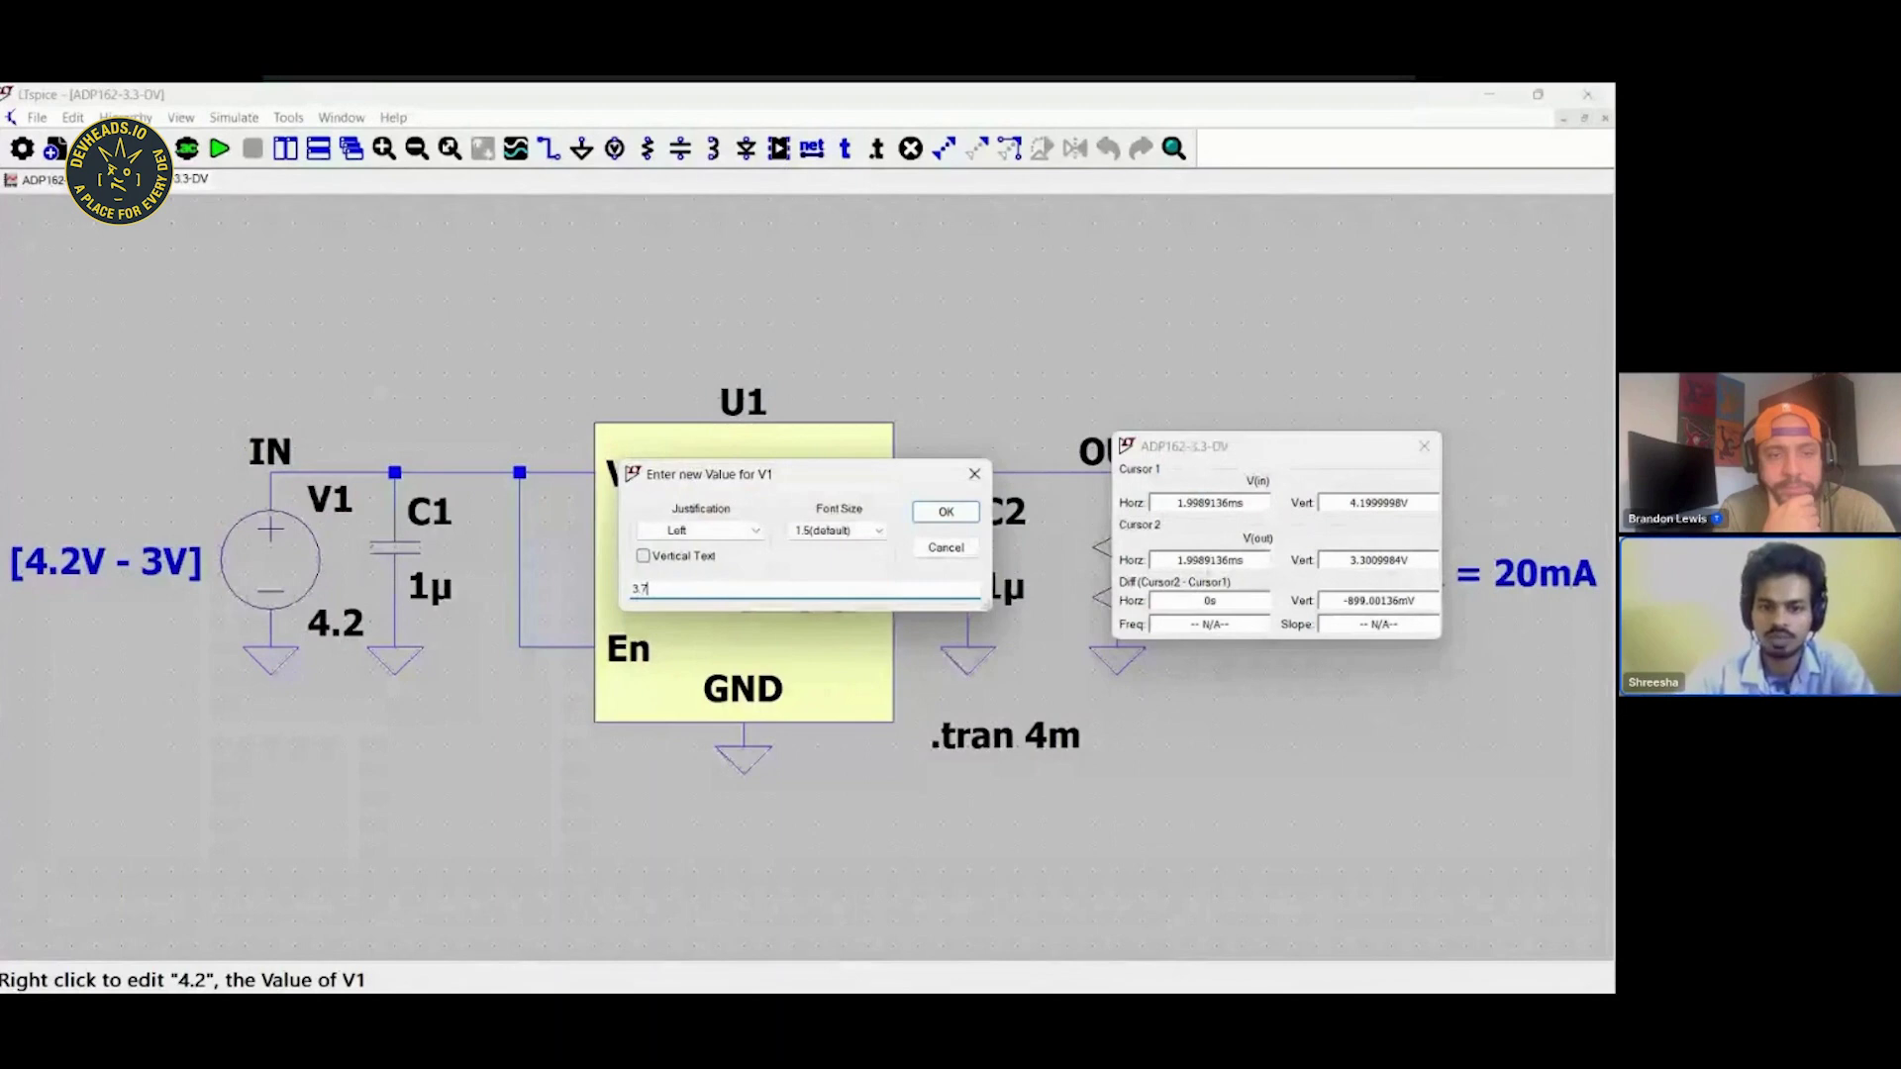
{"action": "key", "text": "Return"}
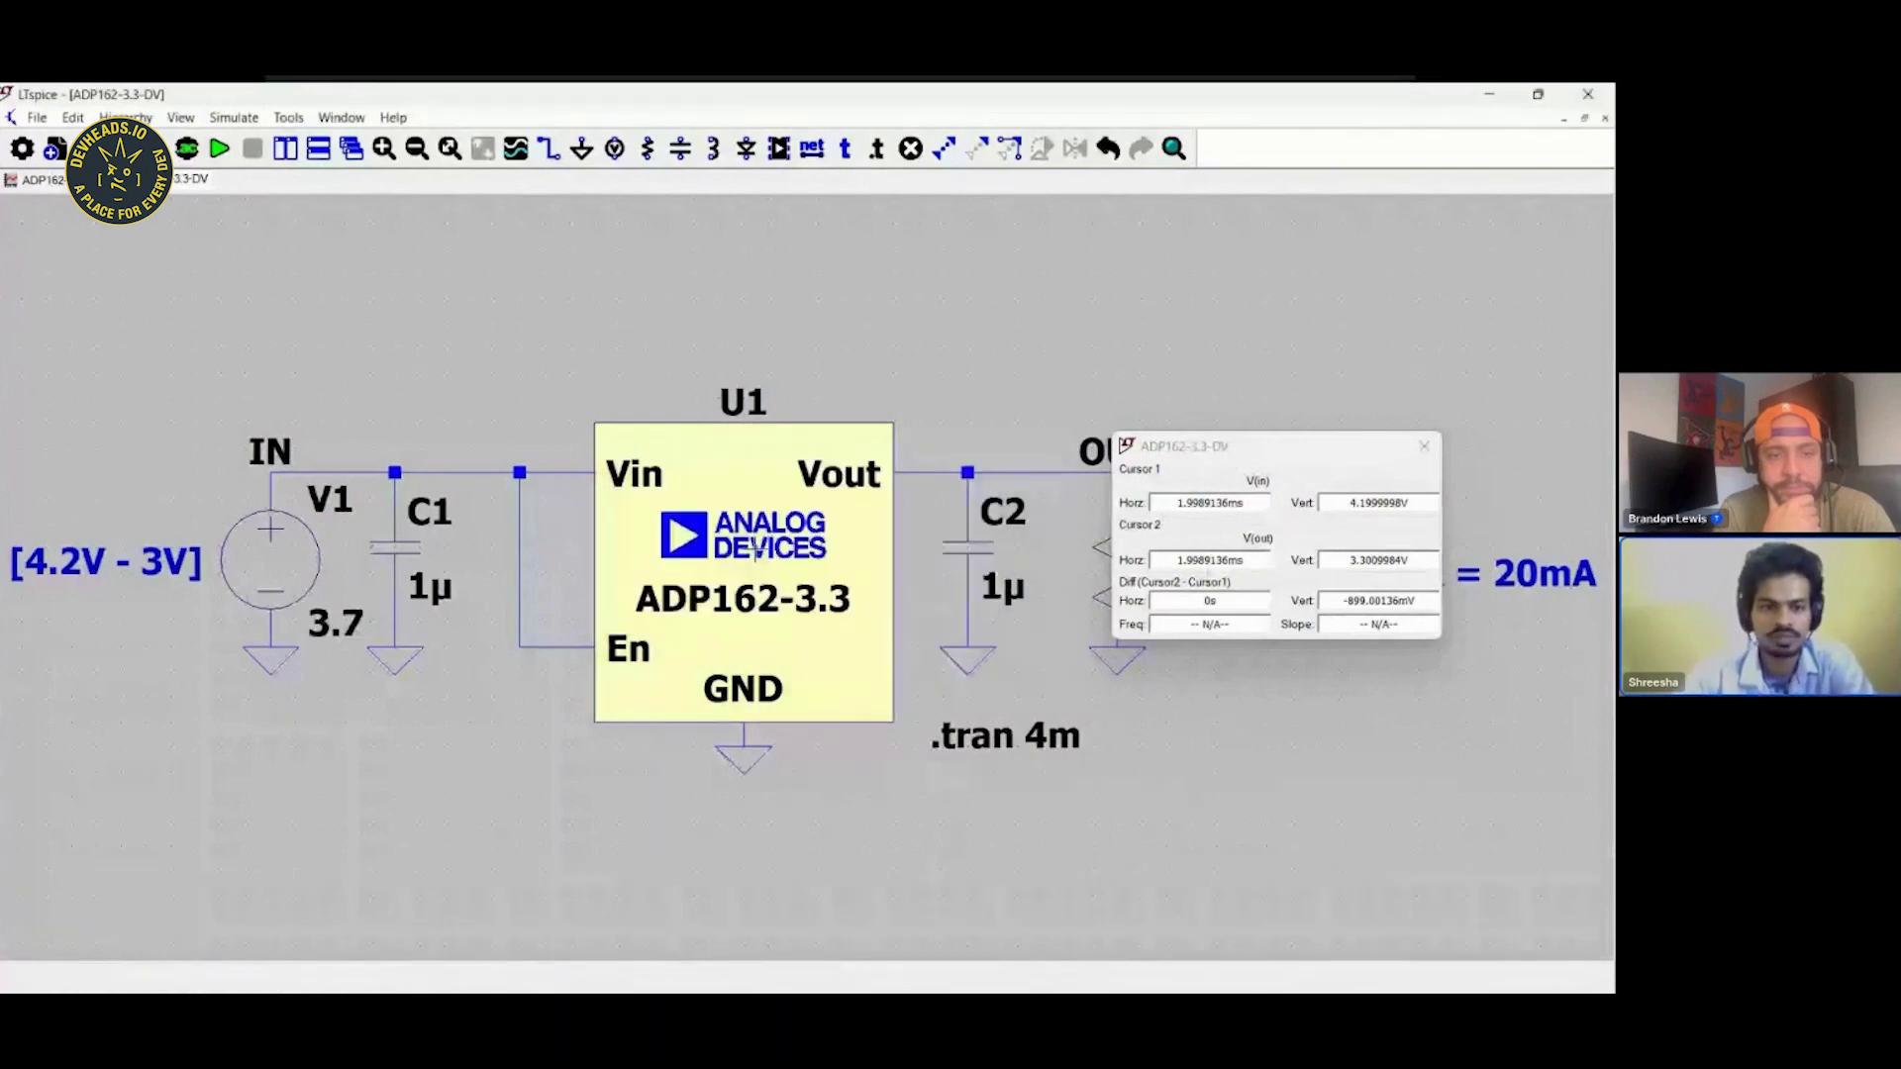
{"action": "left_click", "coordinate": [217, 157]}
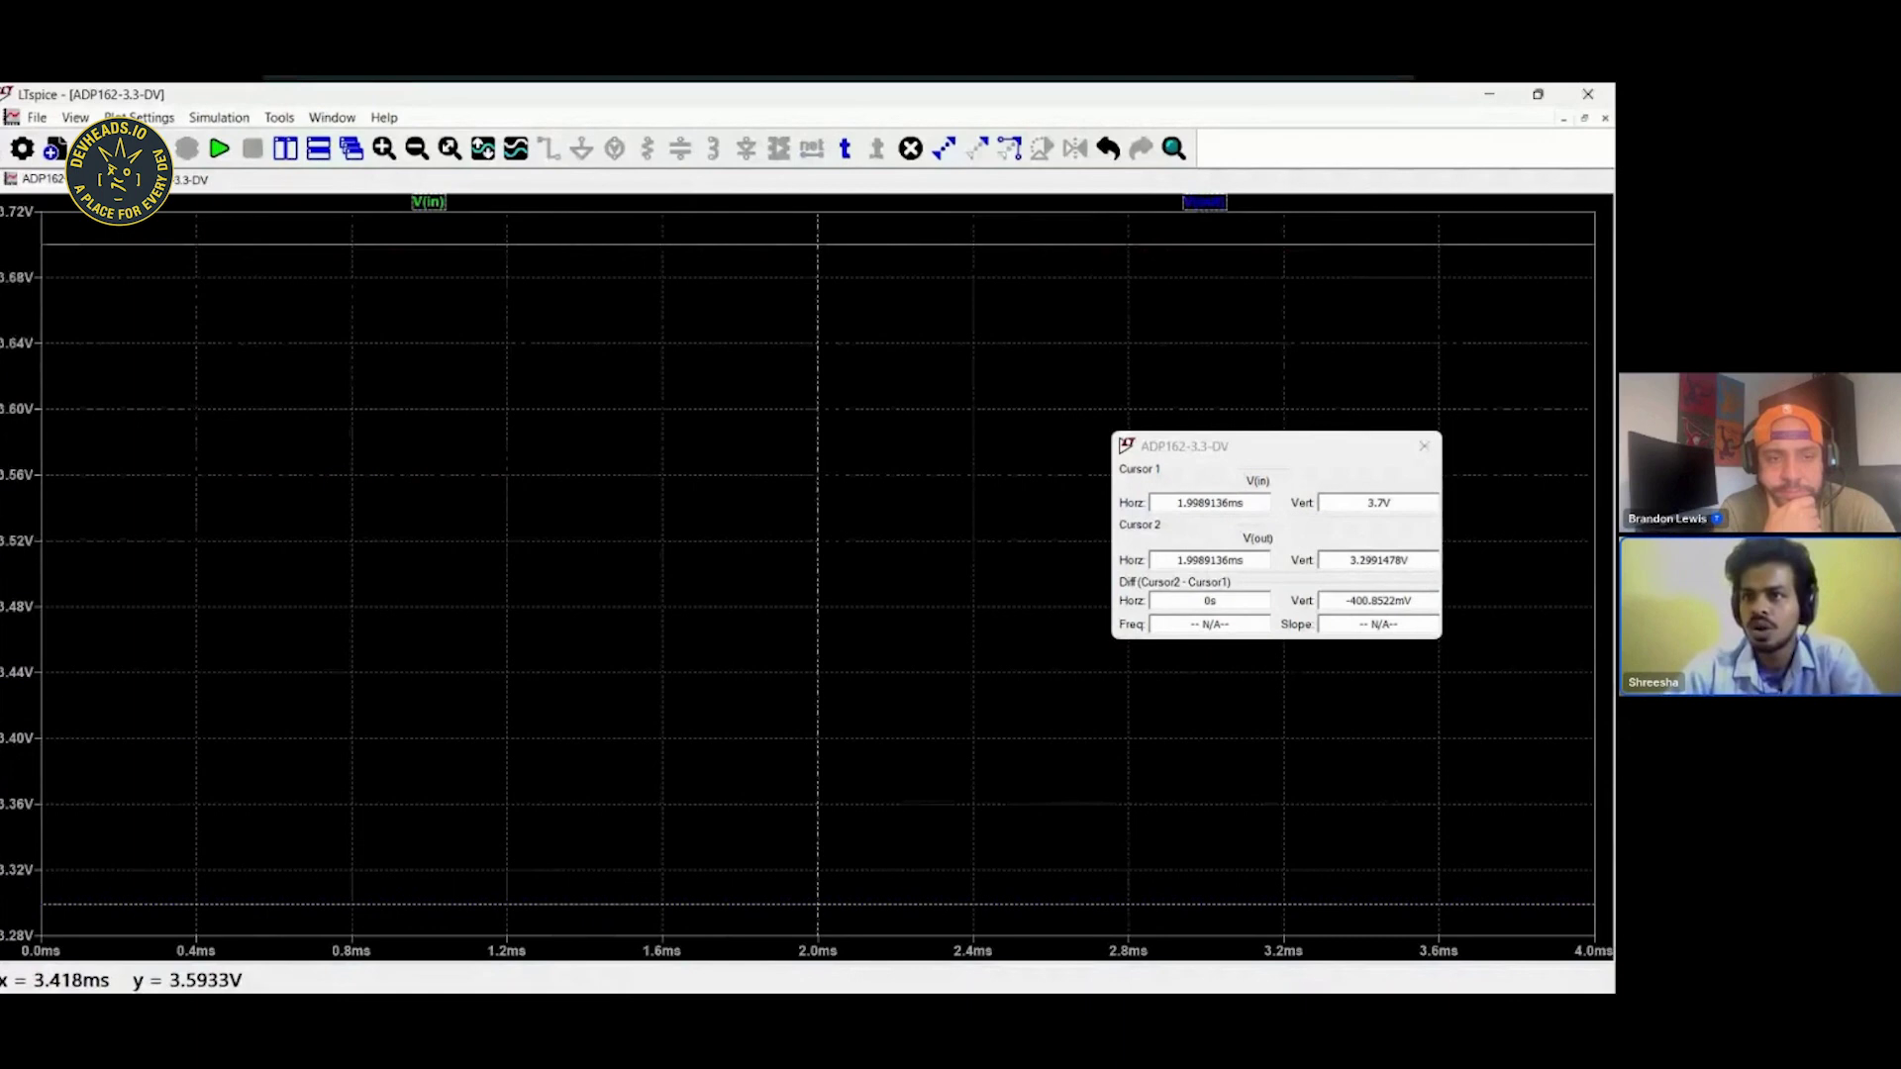
Read the cursor values: 3.299 V output, −400.85 mV from input, then return to the schematic.
{"action": "left_click", "coordinate": [1378, 503]}
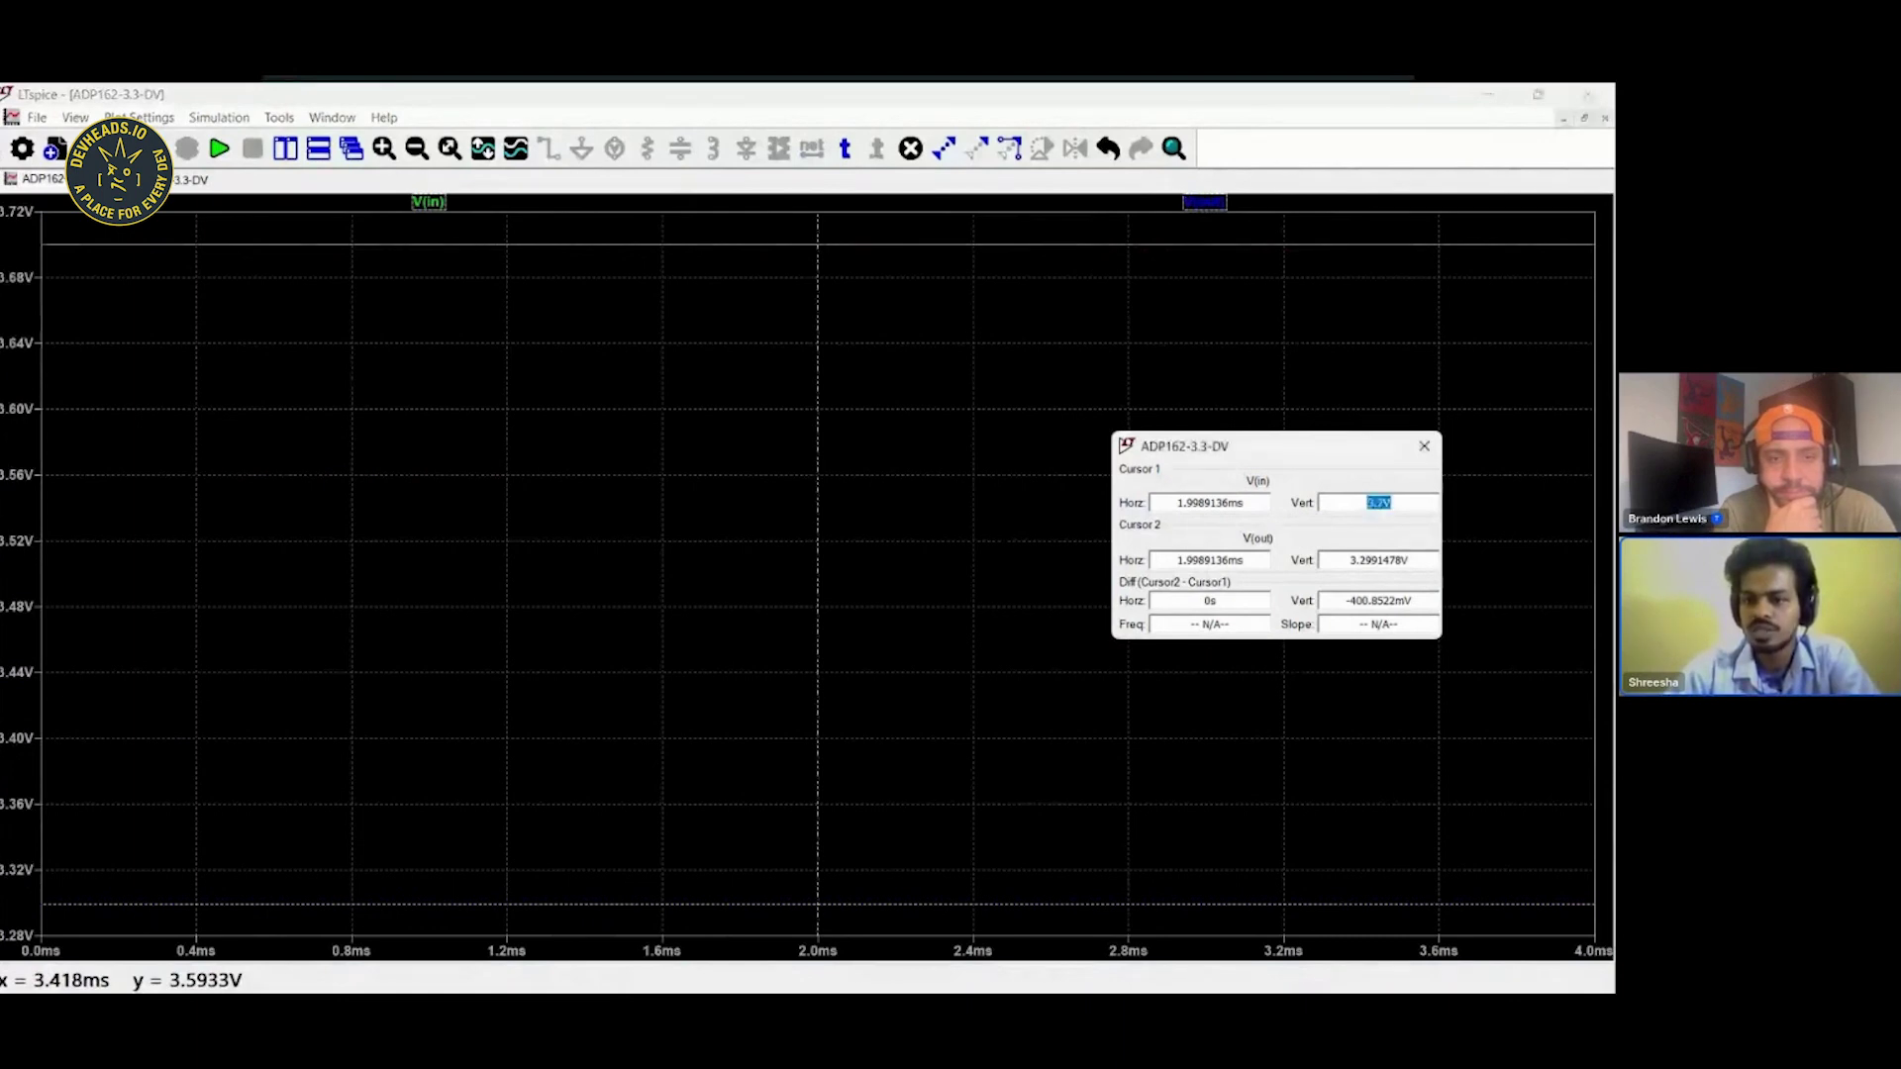
{"action": "left_click", "coordinate": [1378, 560]}
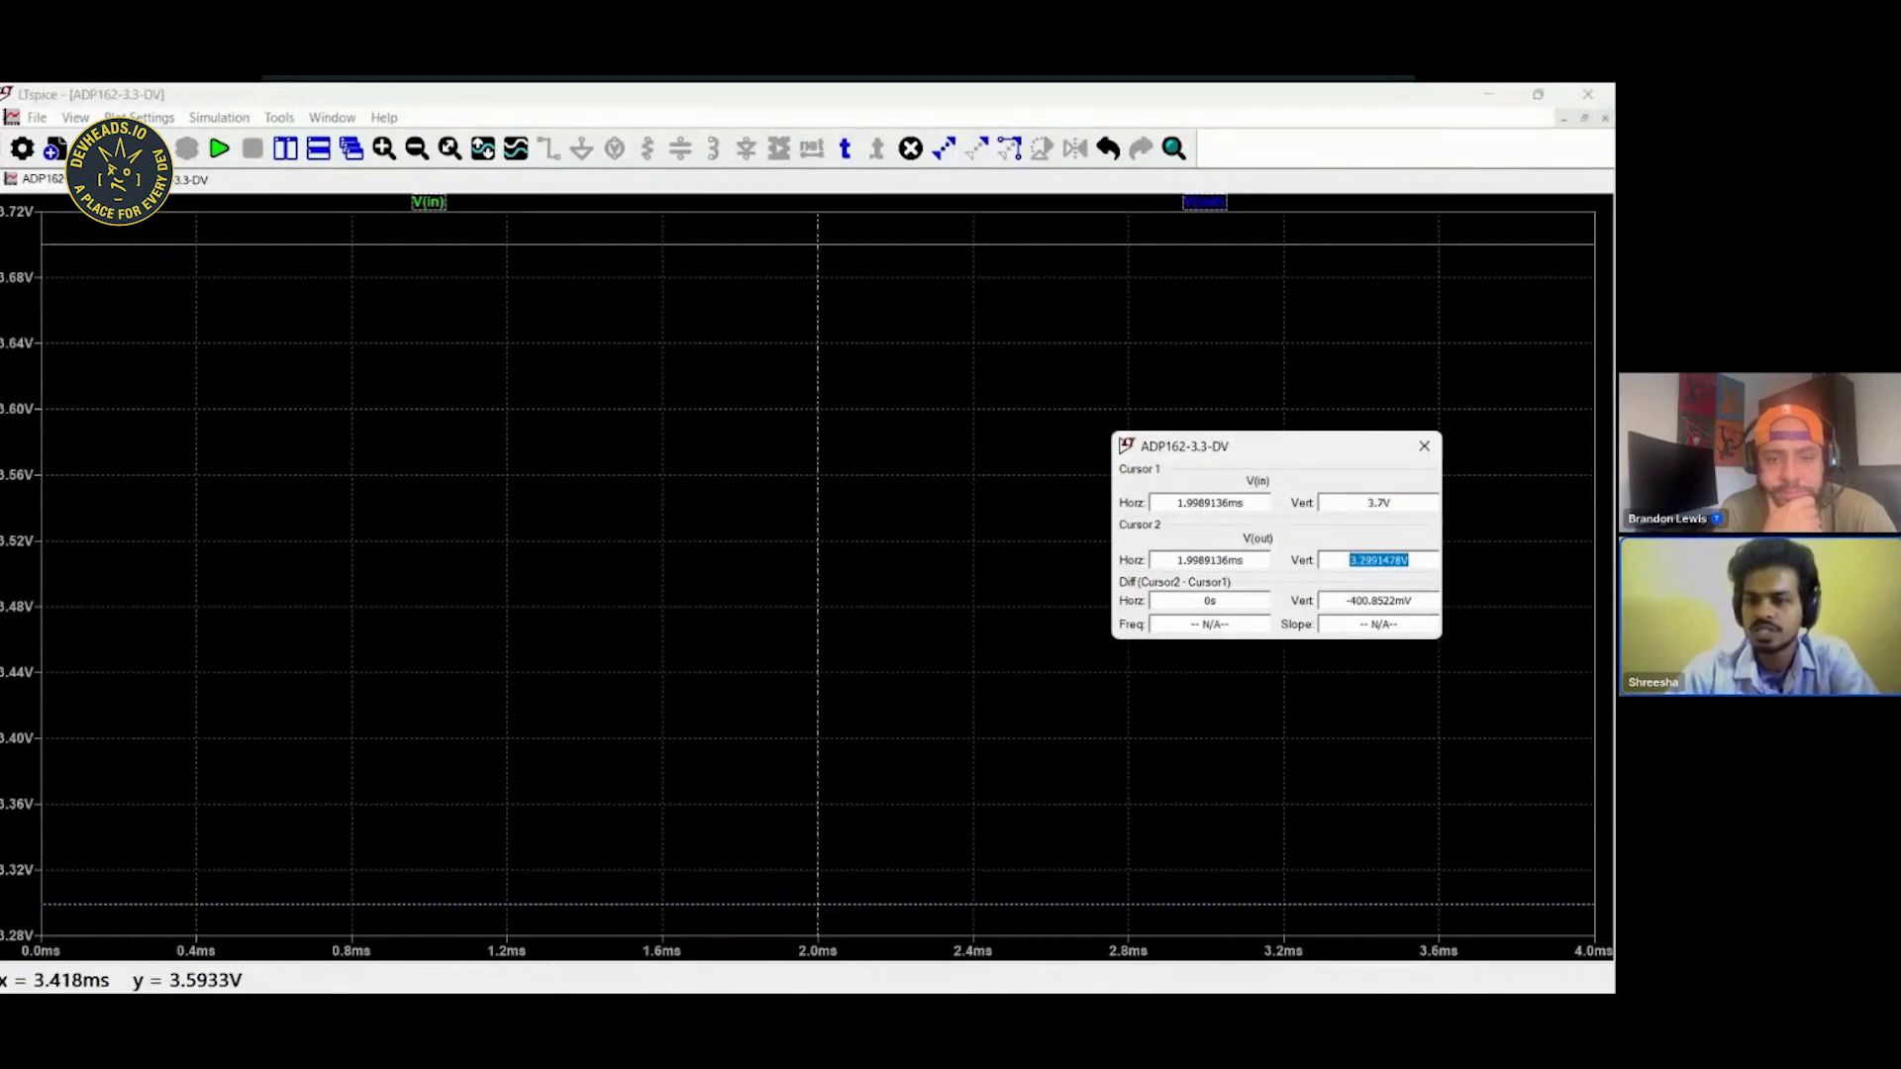
{"action": "left_click", "coordinate": [1408, 561]}
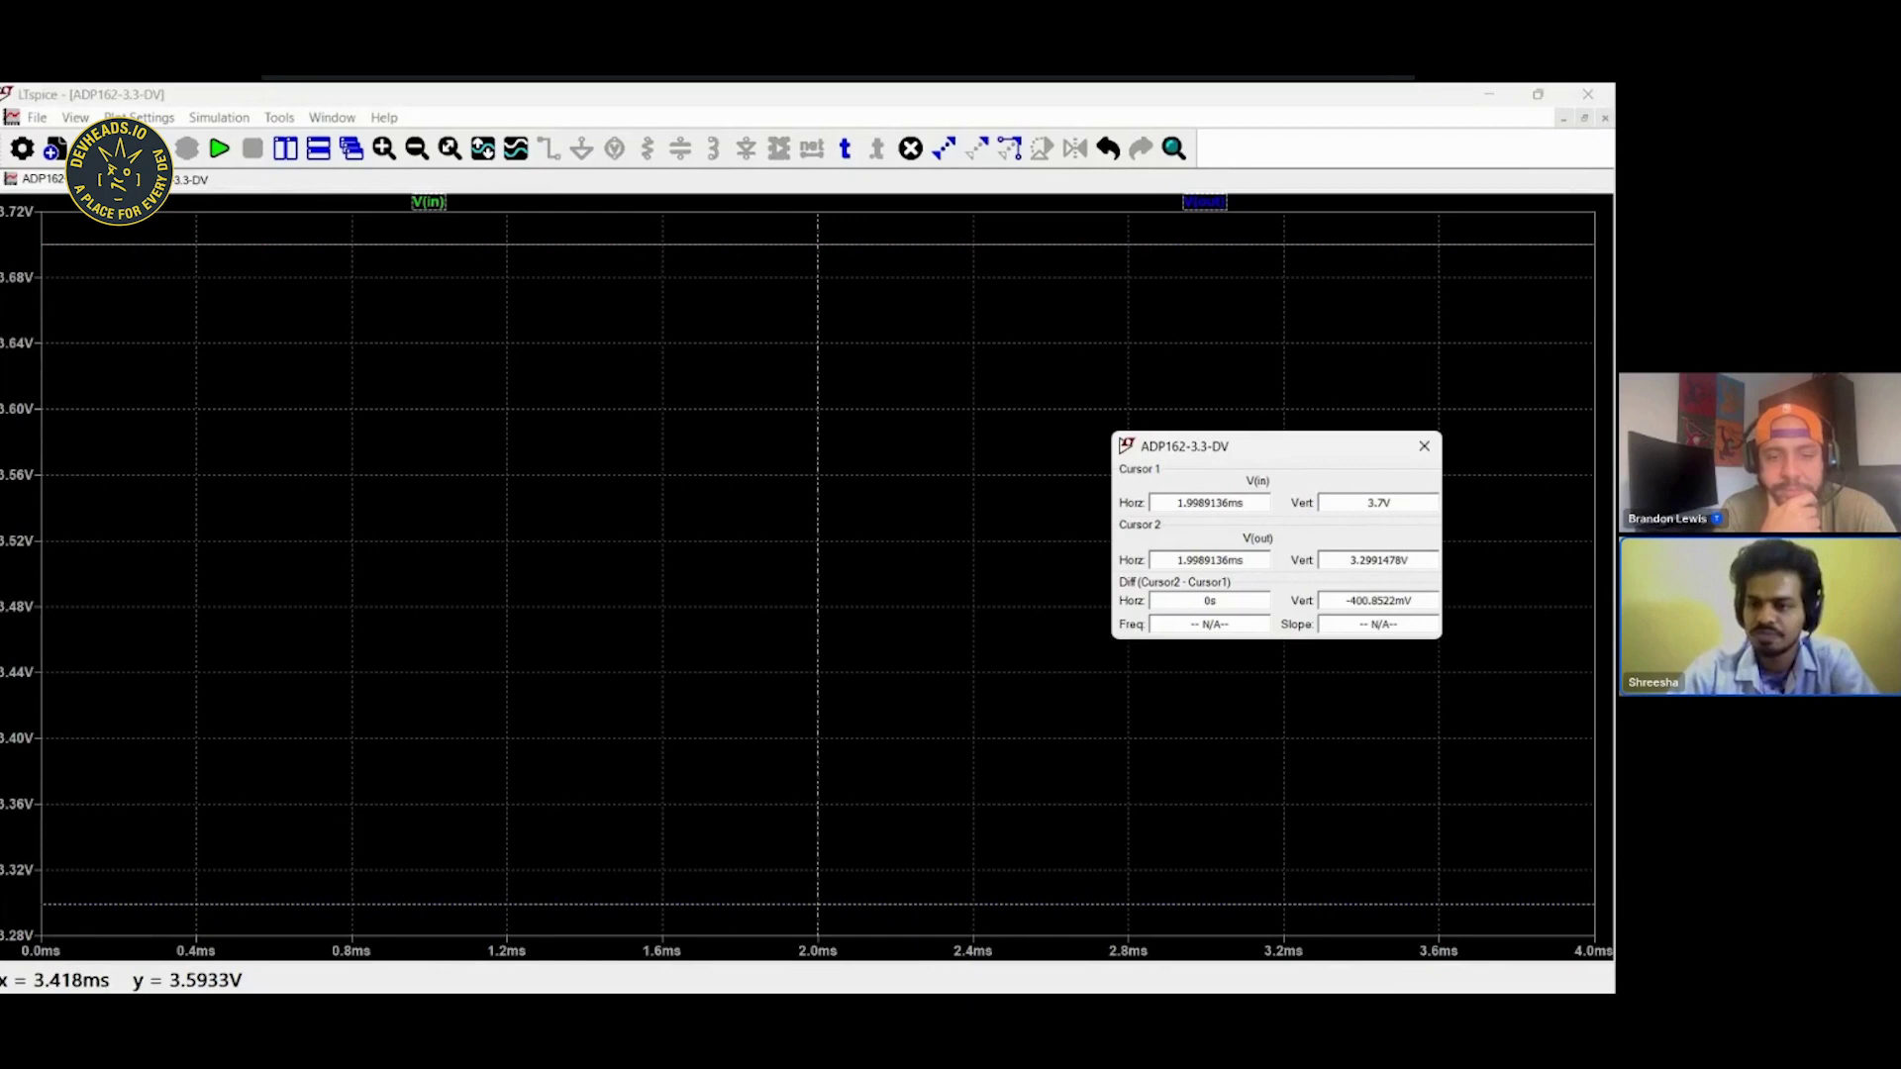
{"action": "key", "text": "ctrl+a"}
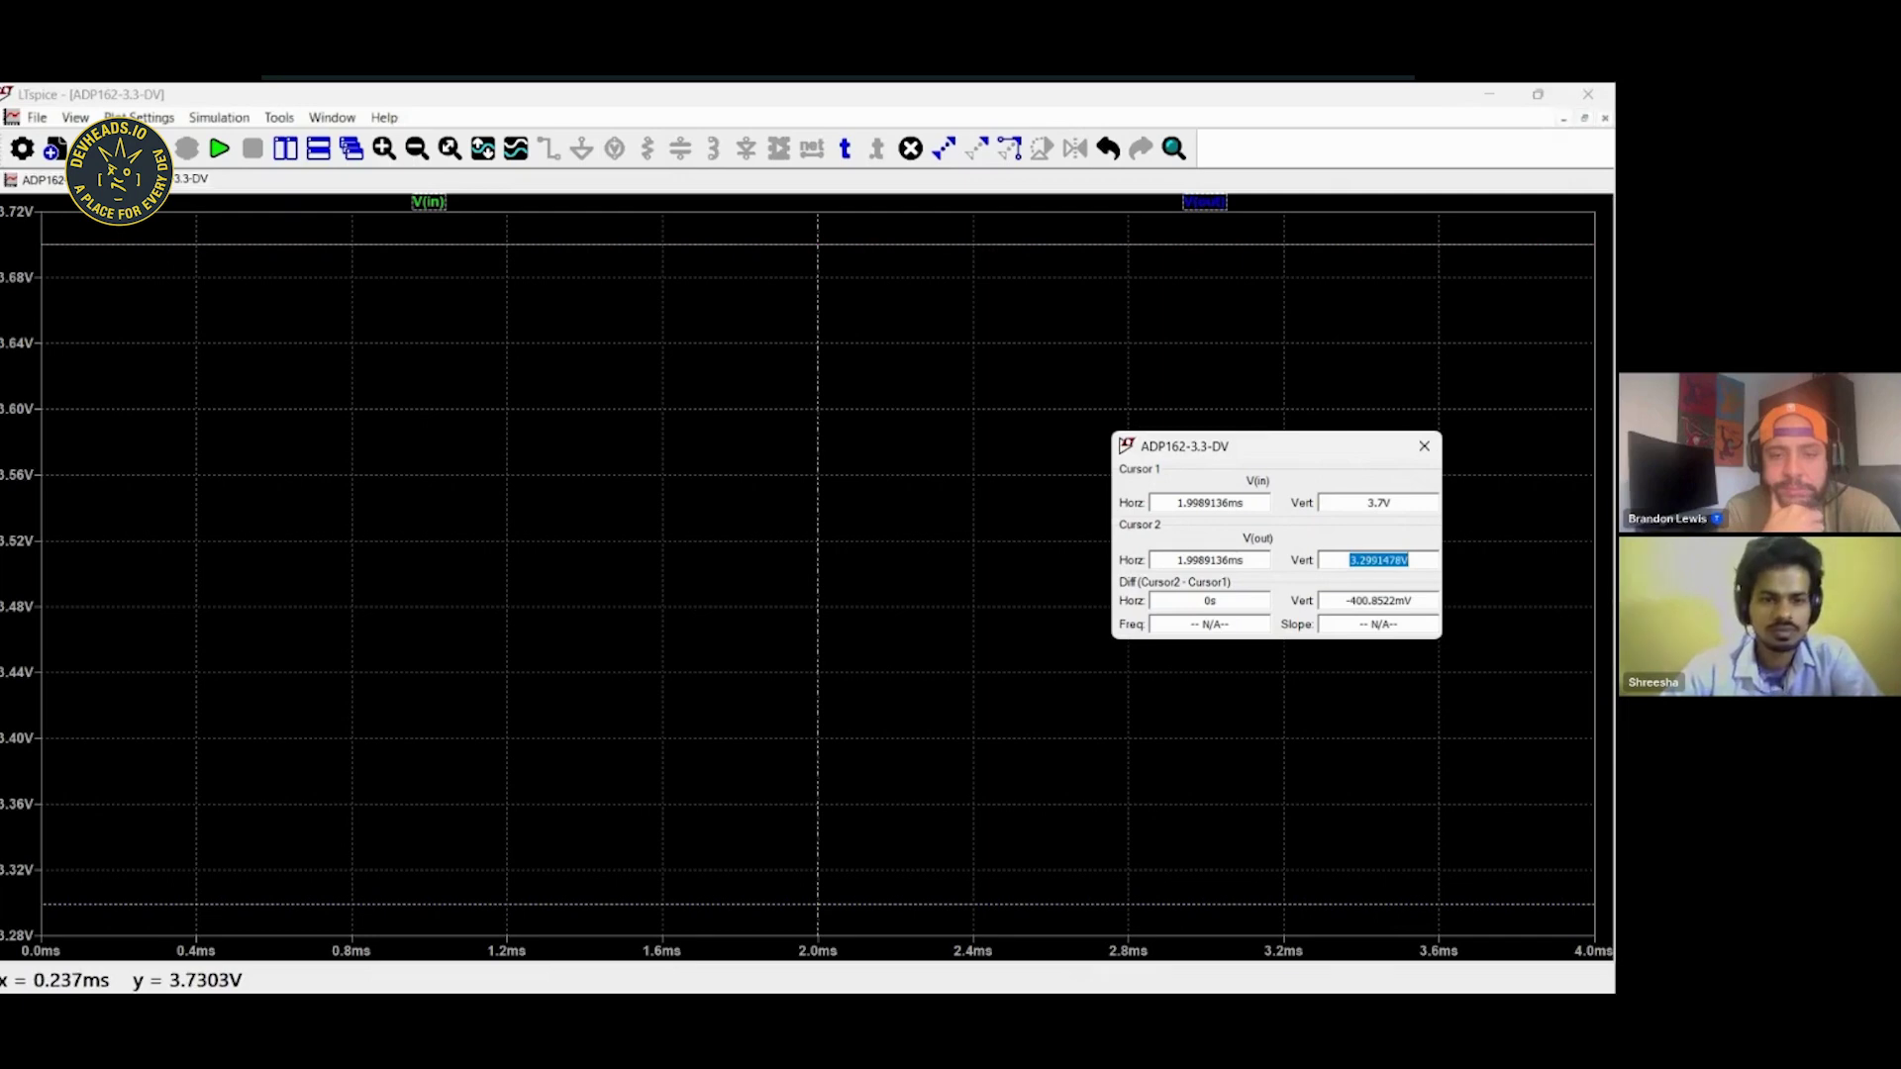
{"action": "key", "text": "ctrl+Tab"}
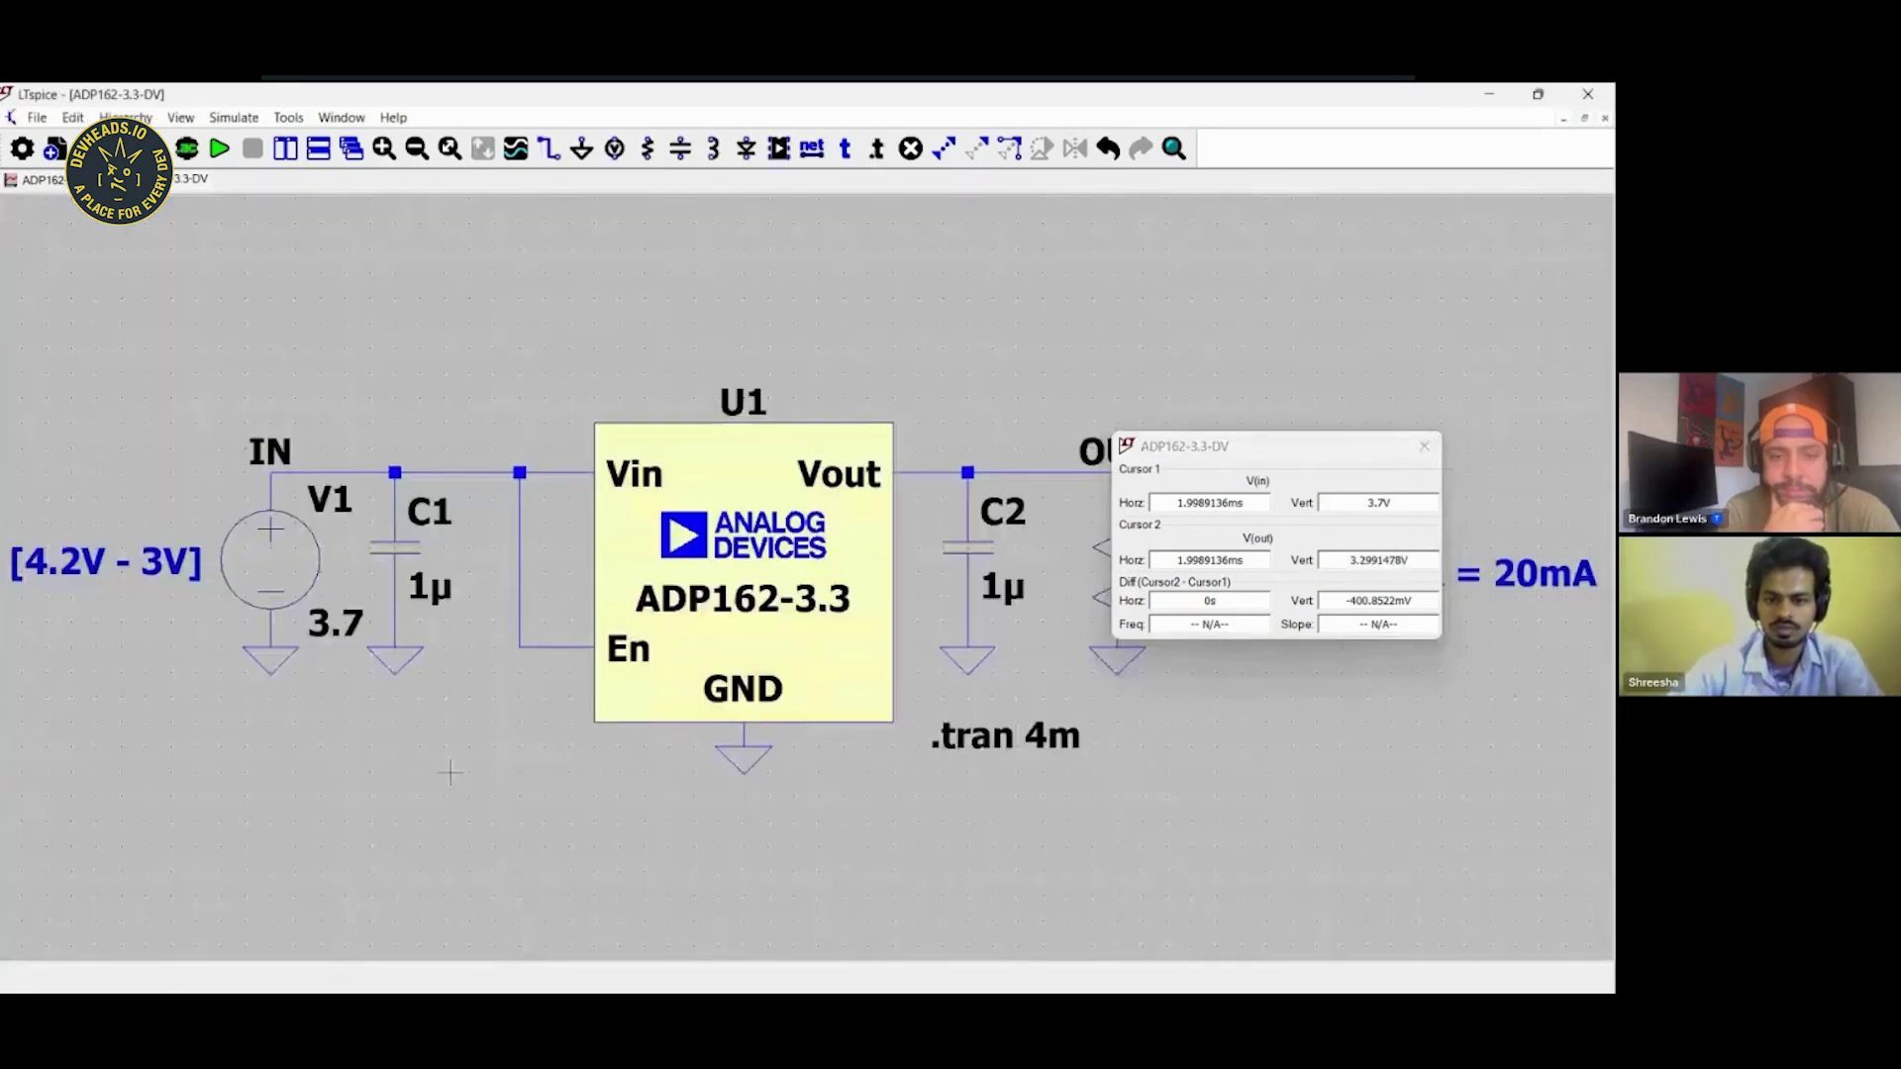
Set V1 to 3.3 V and rerun the ADP162 simulation.
{"action": "right_click", "coordinate": [336, 623]}
{"action": "key", "text": "BackSpace"}
{"action": "type", "text": "3.3"}
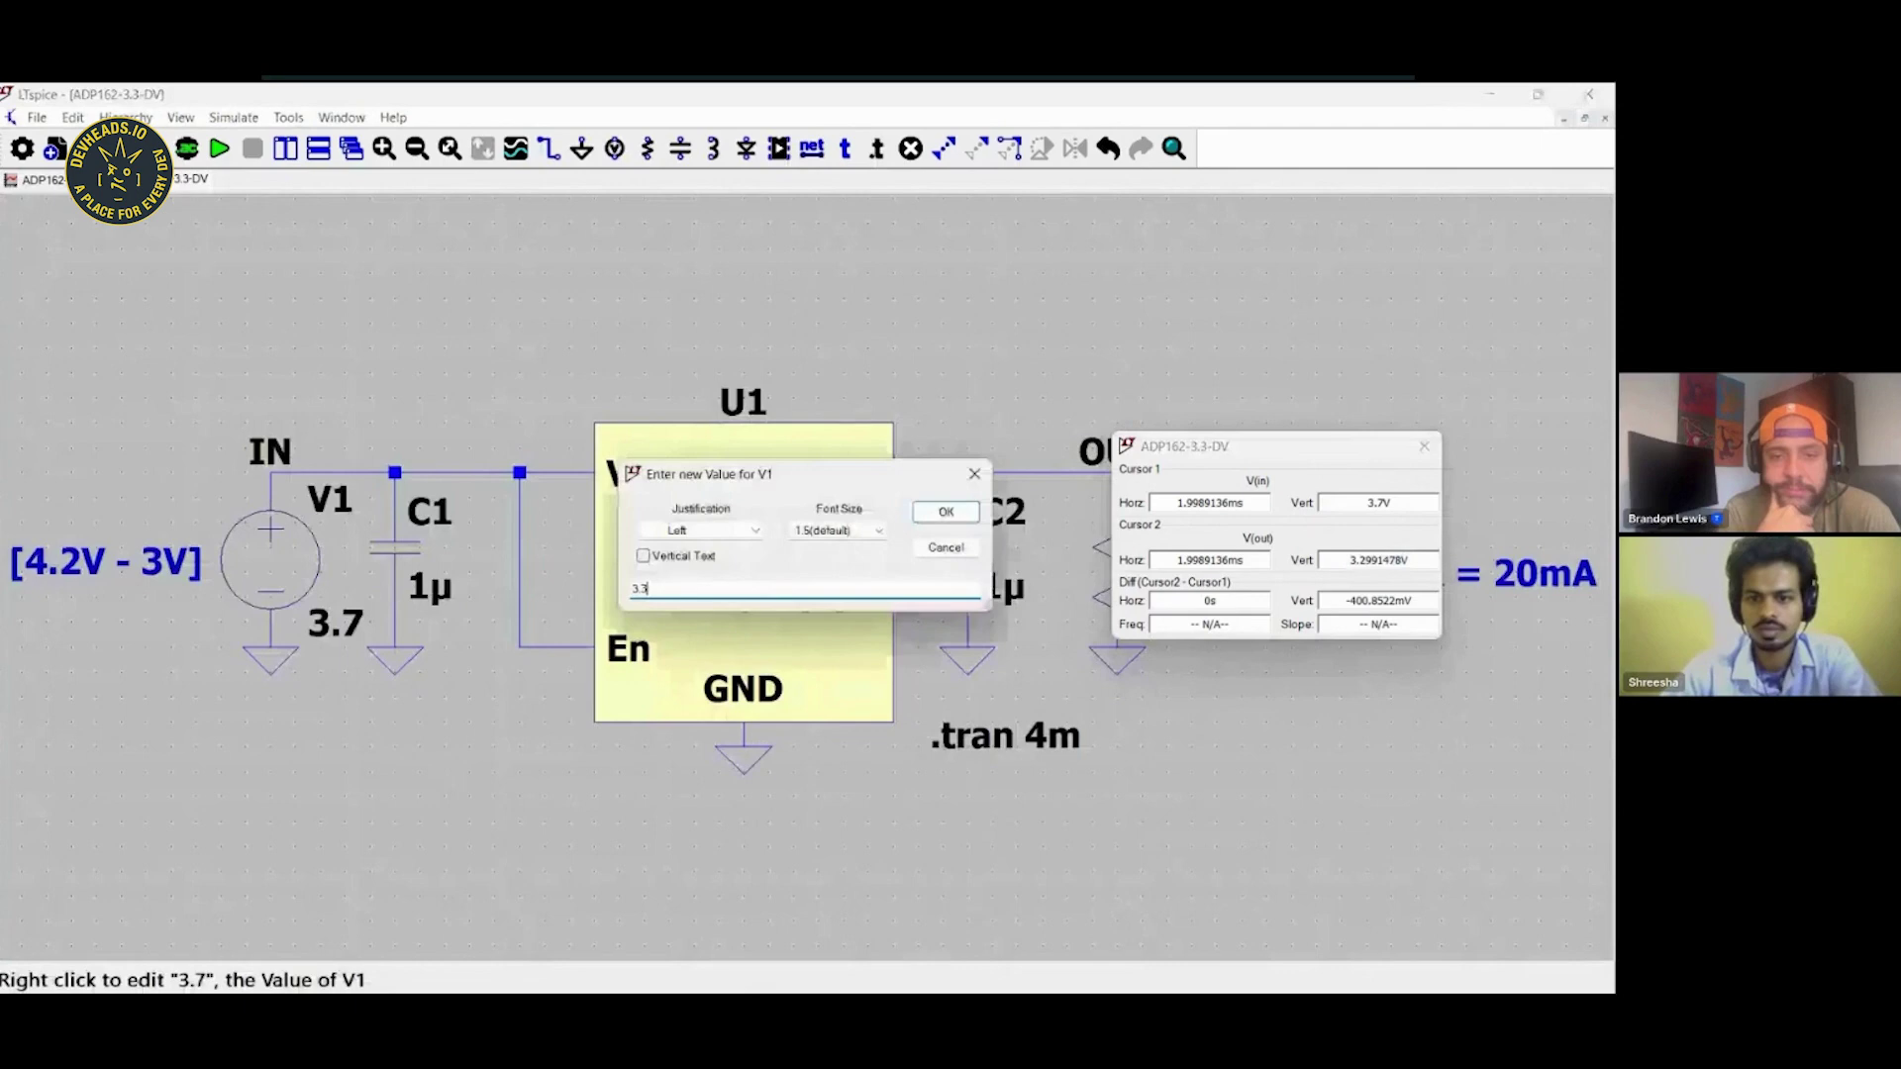
{"action": "key", "text": "Tab"}
{"action": "key", "text": "Escape"}
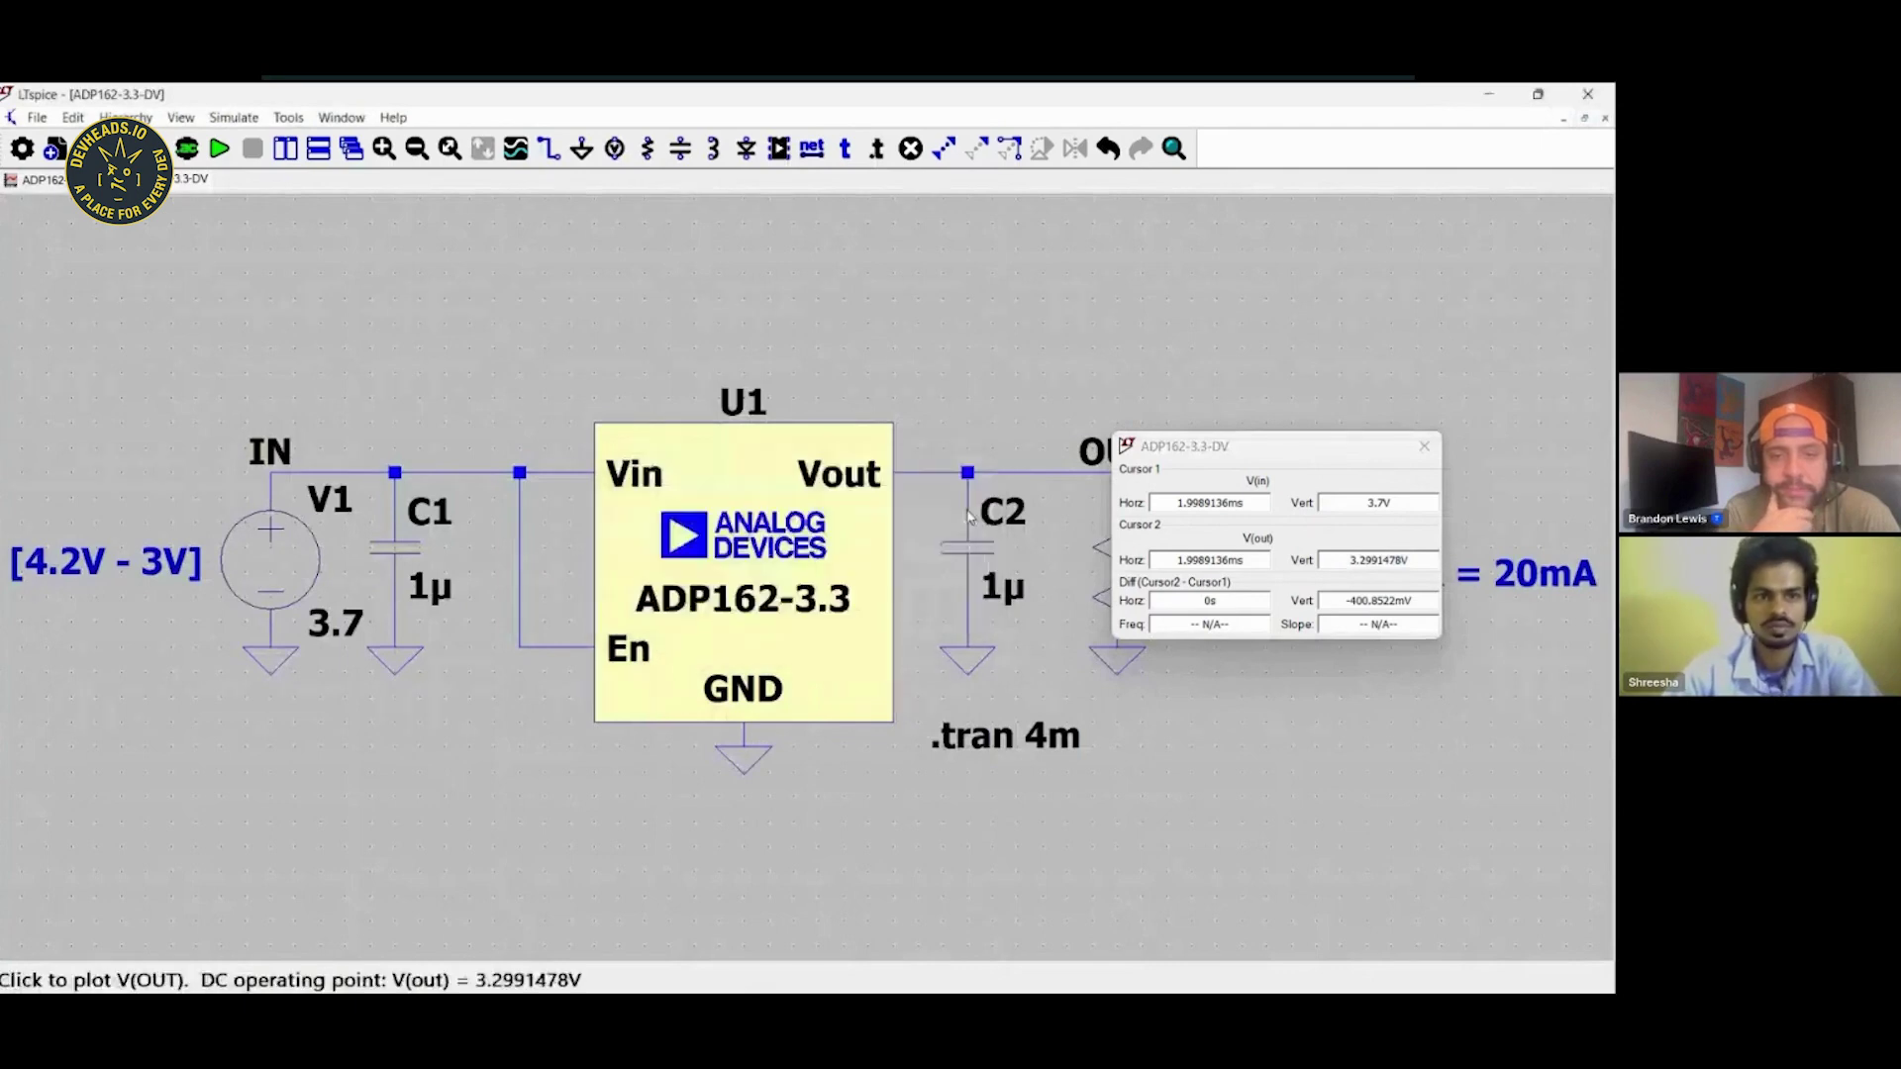
{"action": "key", "text": "alt+s"}
{"action": "key", "text": "r"}
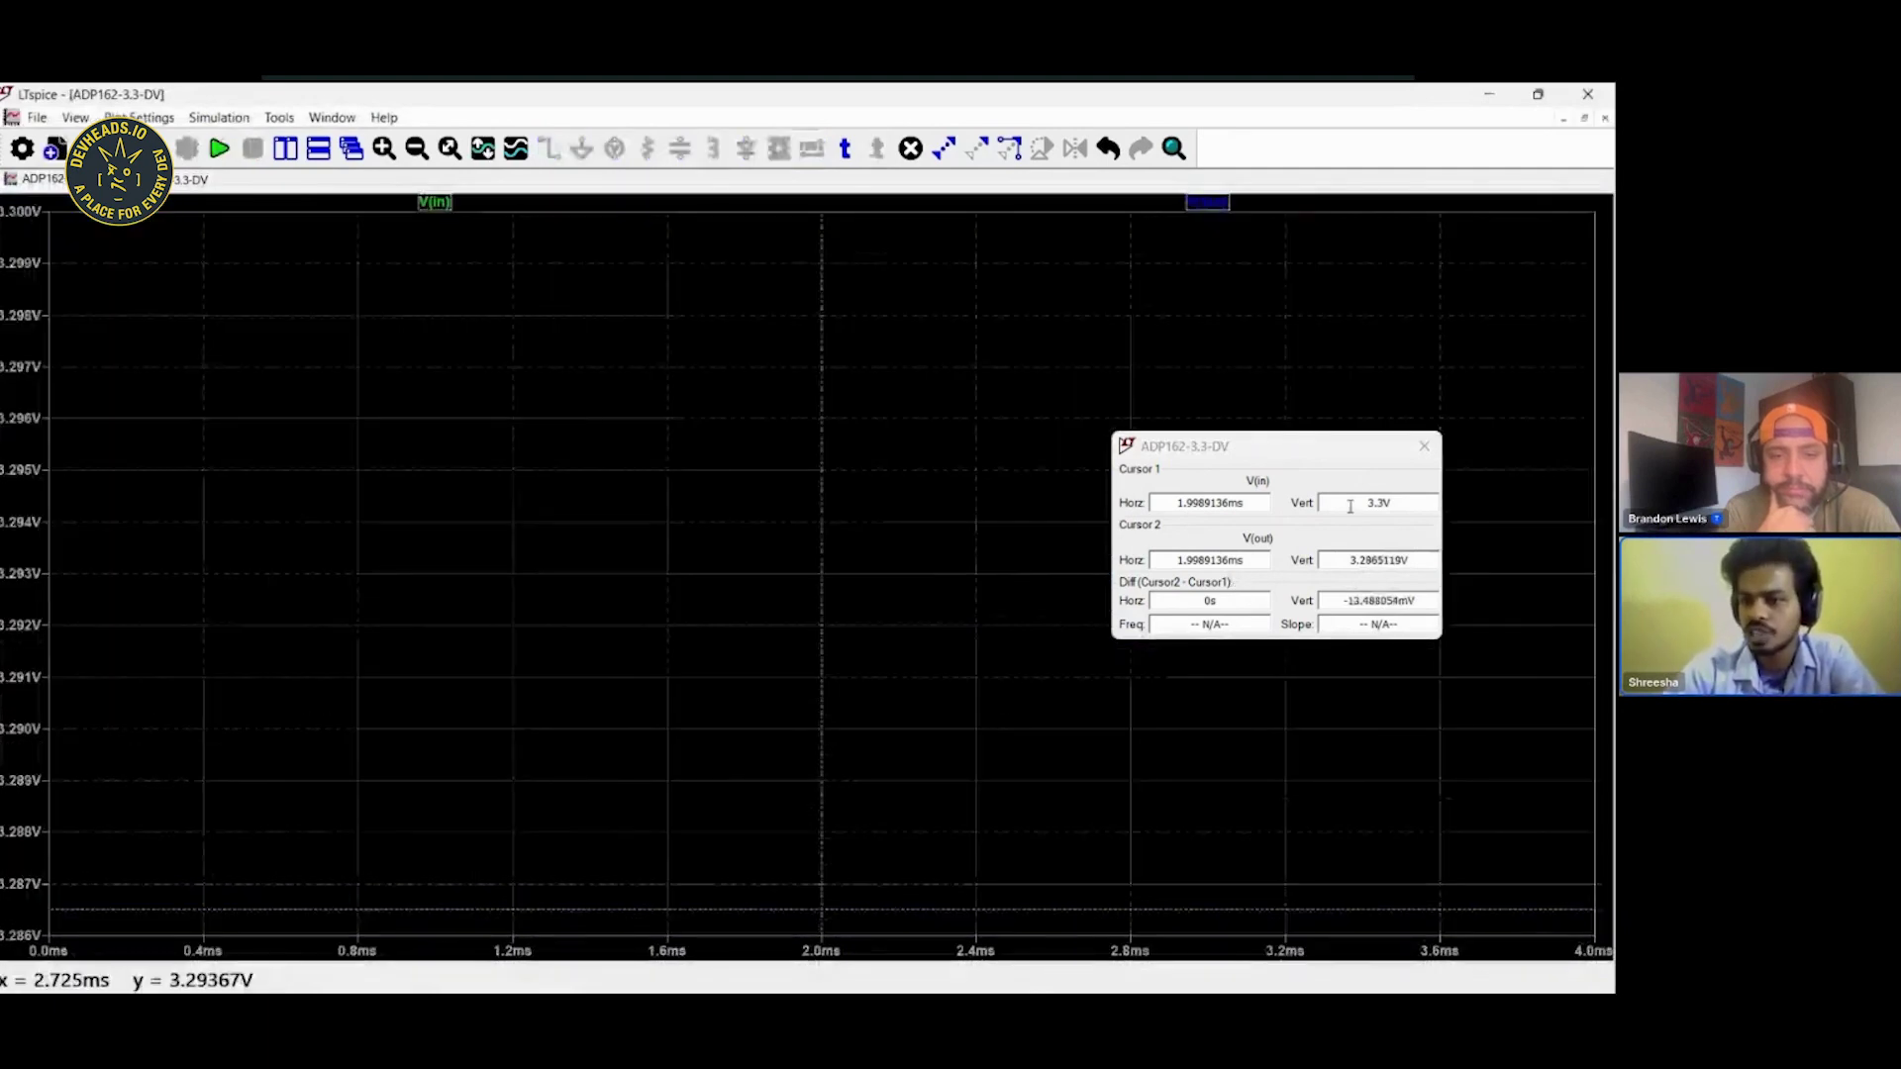
Read the cursors: 3.3 V in, 3.287 V out, then return to the schematic.
{"action": "double_click", "coordinate": [1369, 502]}
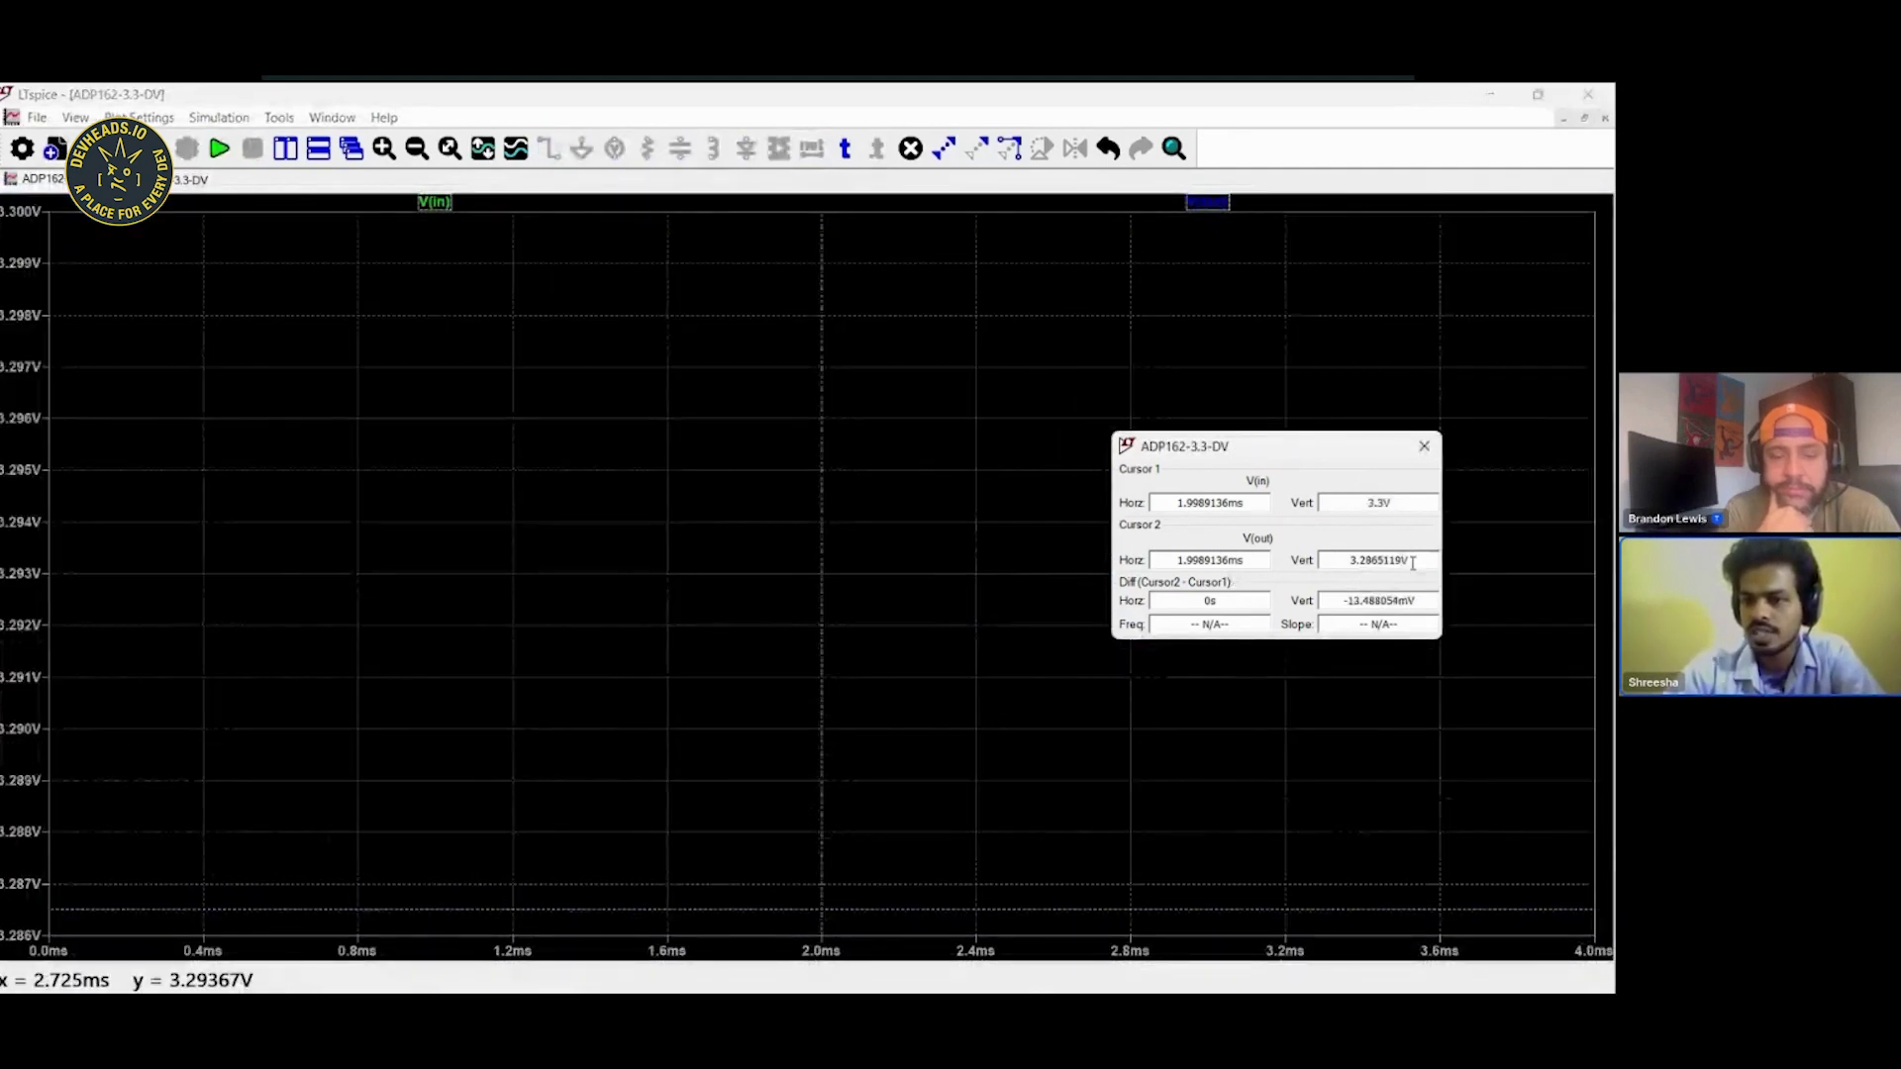
{"action": "double_click", "coordinate": [1352, 559]}
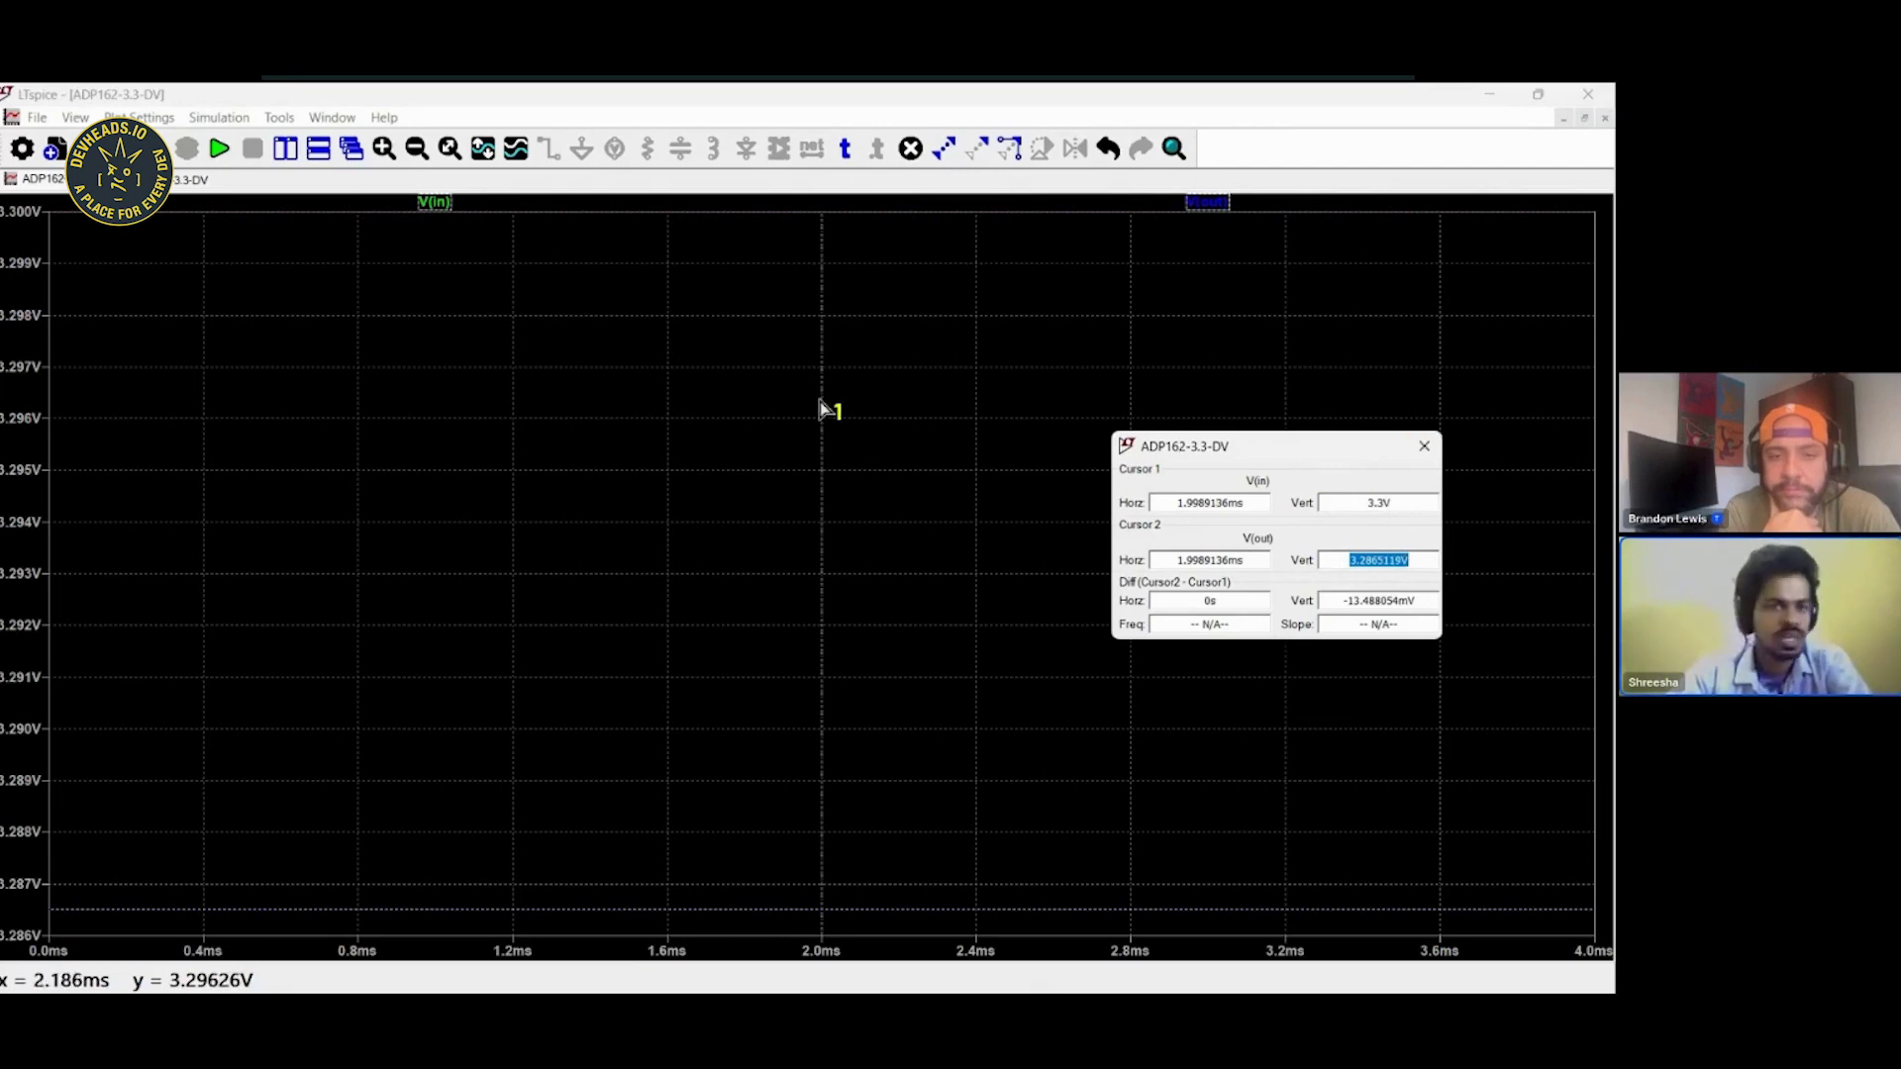
{"action": "left_click", "coordinate": [182, 181]}
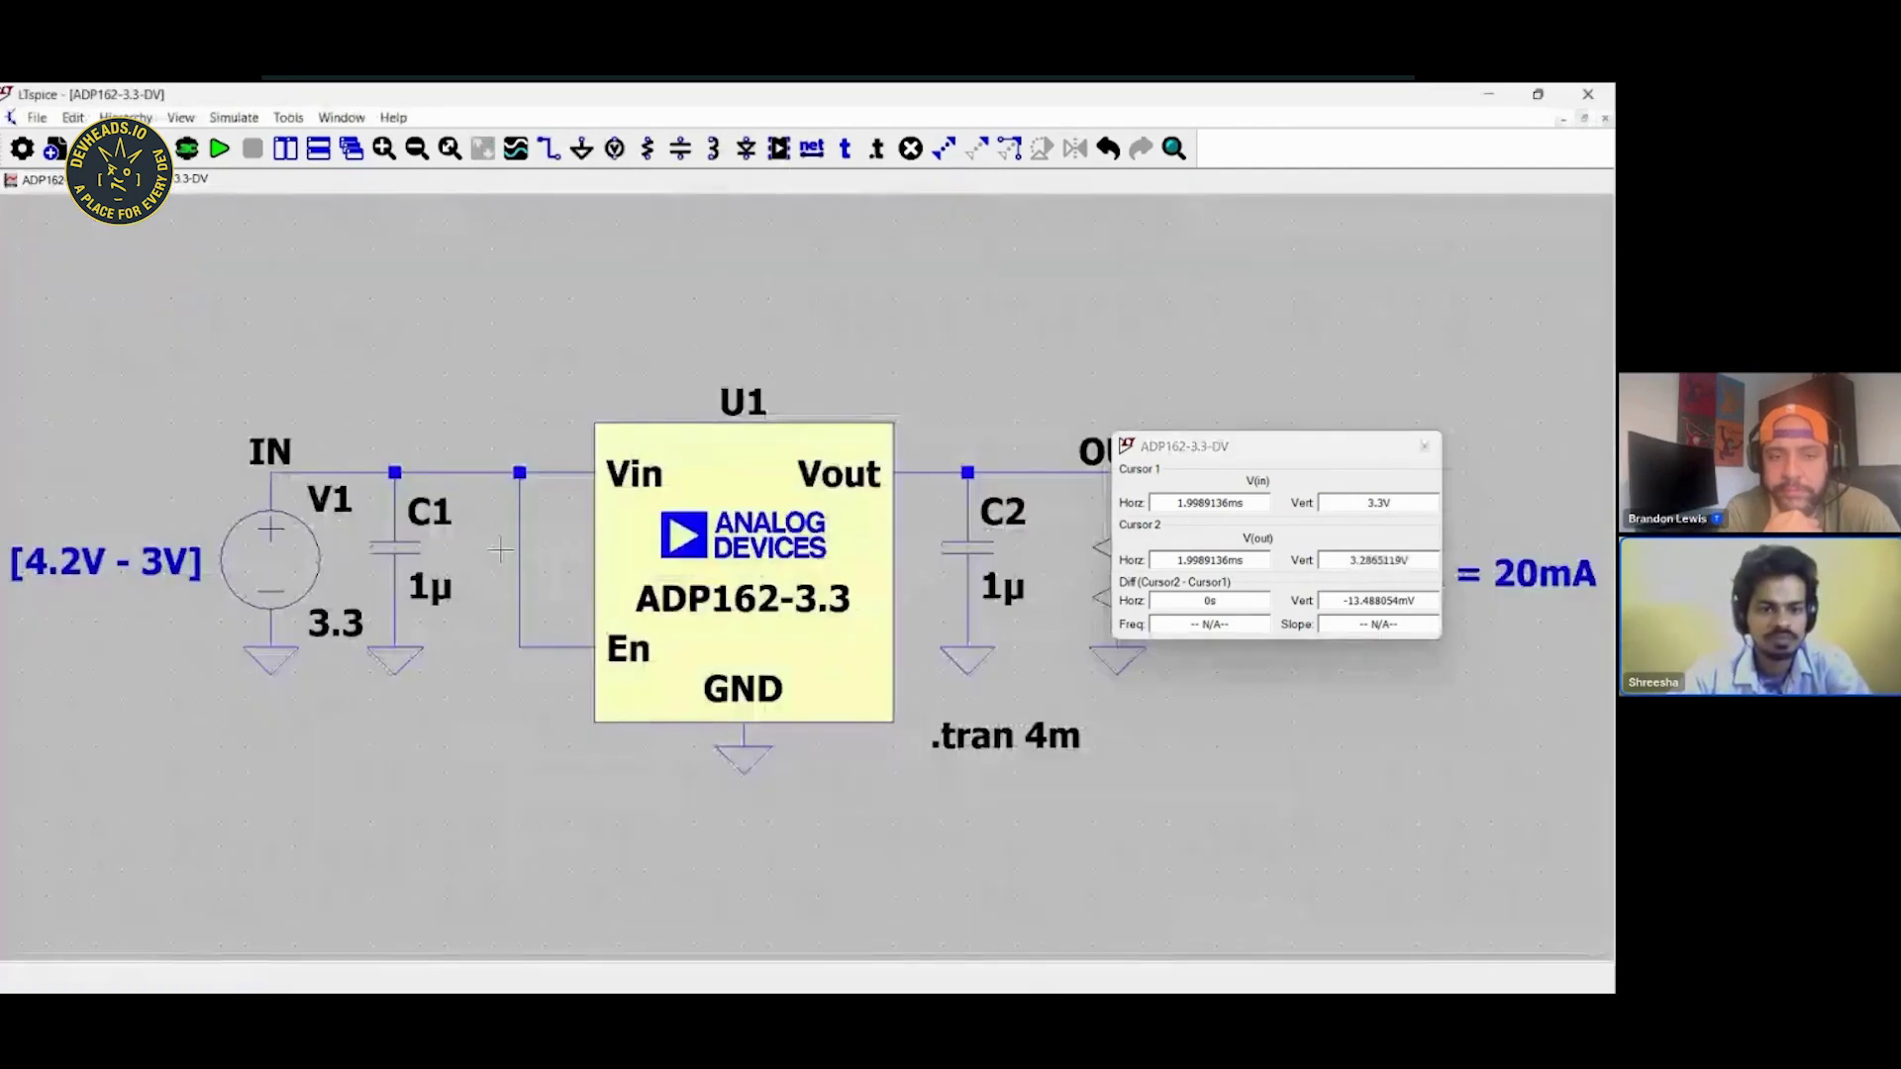
Change V1's value from 3.3 to 3.0 V.
{"action": "right_click", "coordinate": [322, 637]}
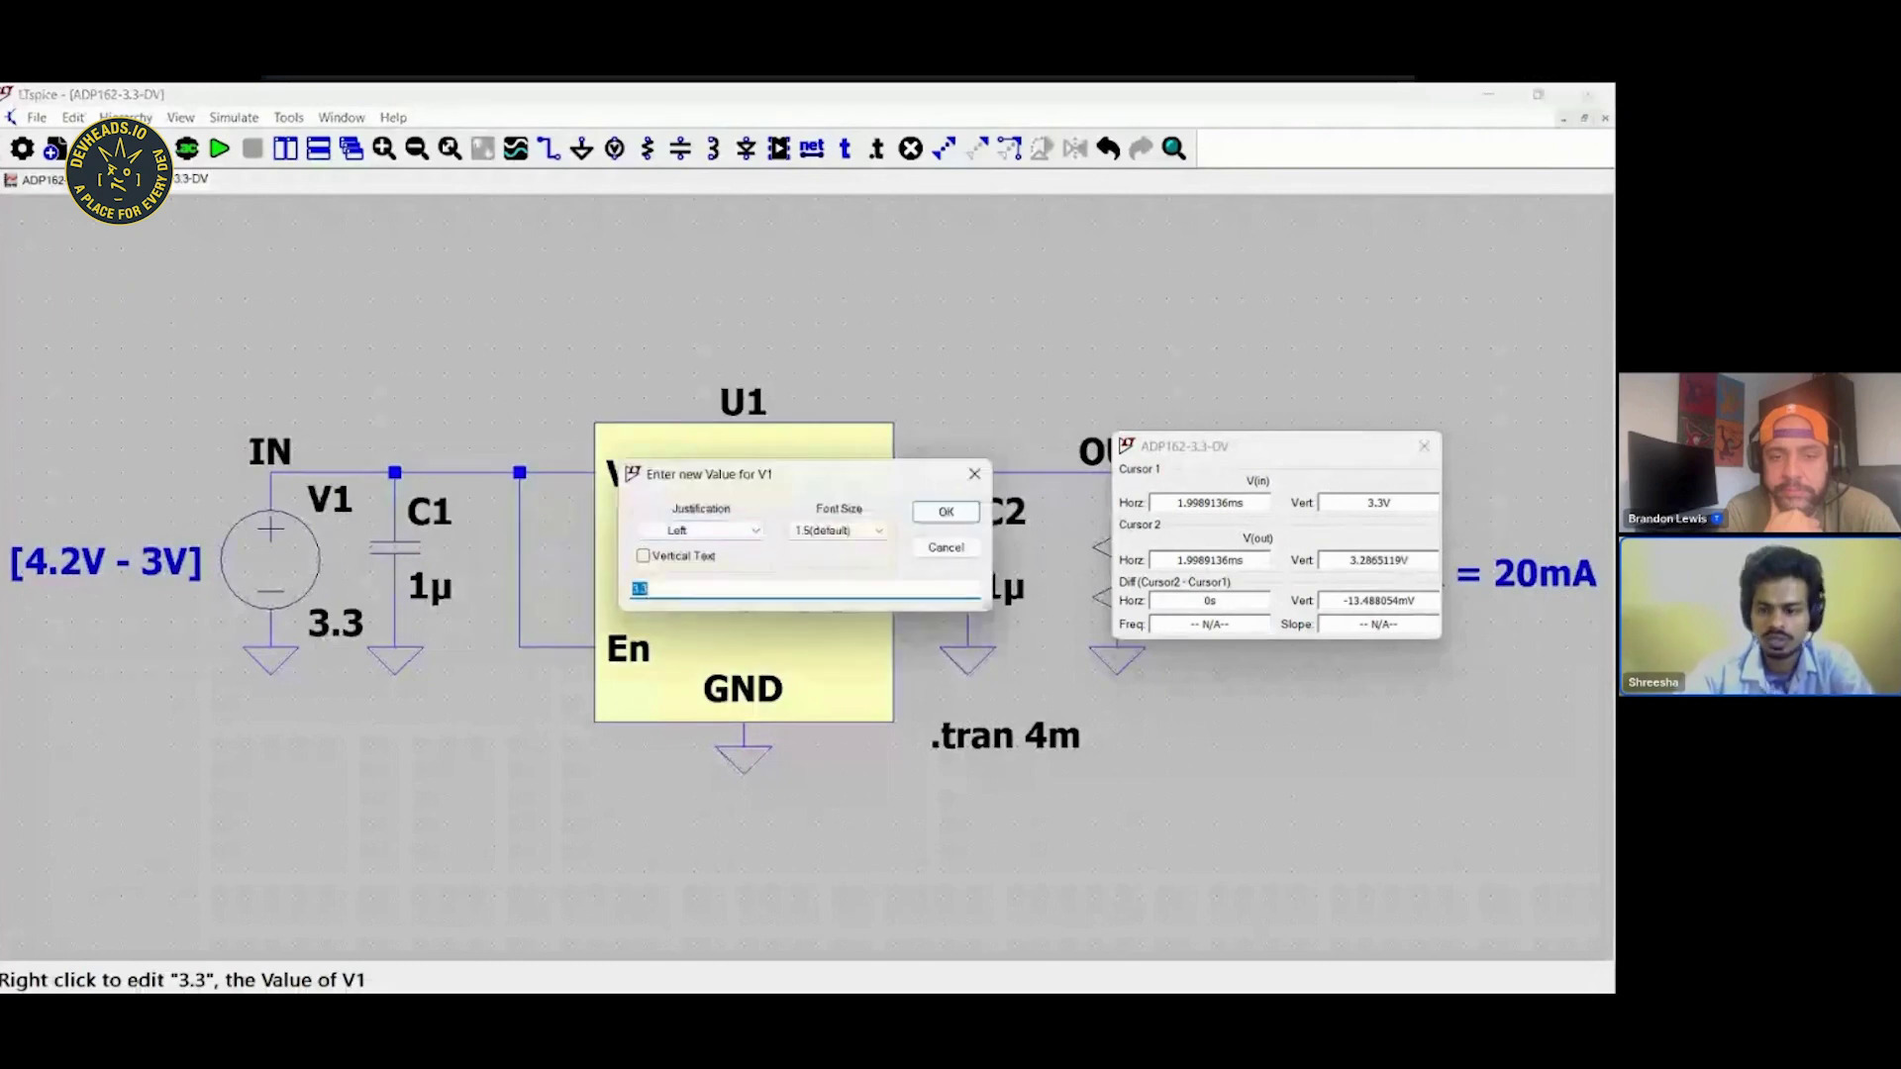
{"action": "key", "text": "BackSpace"}
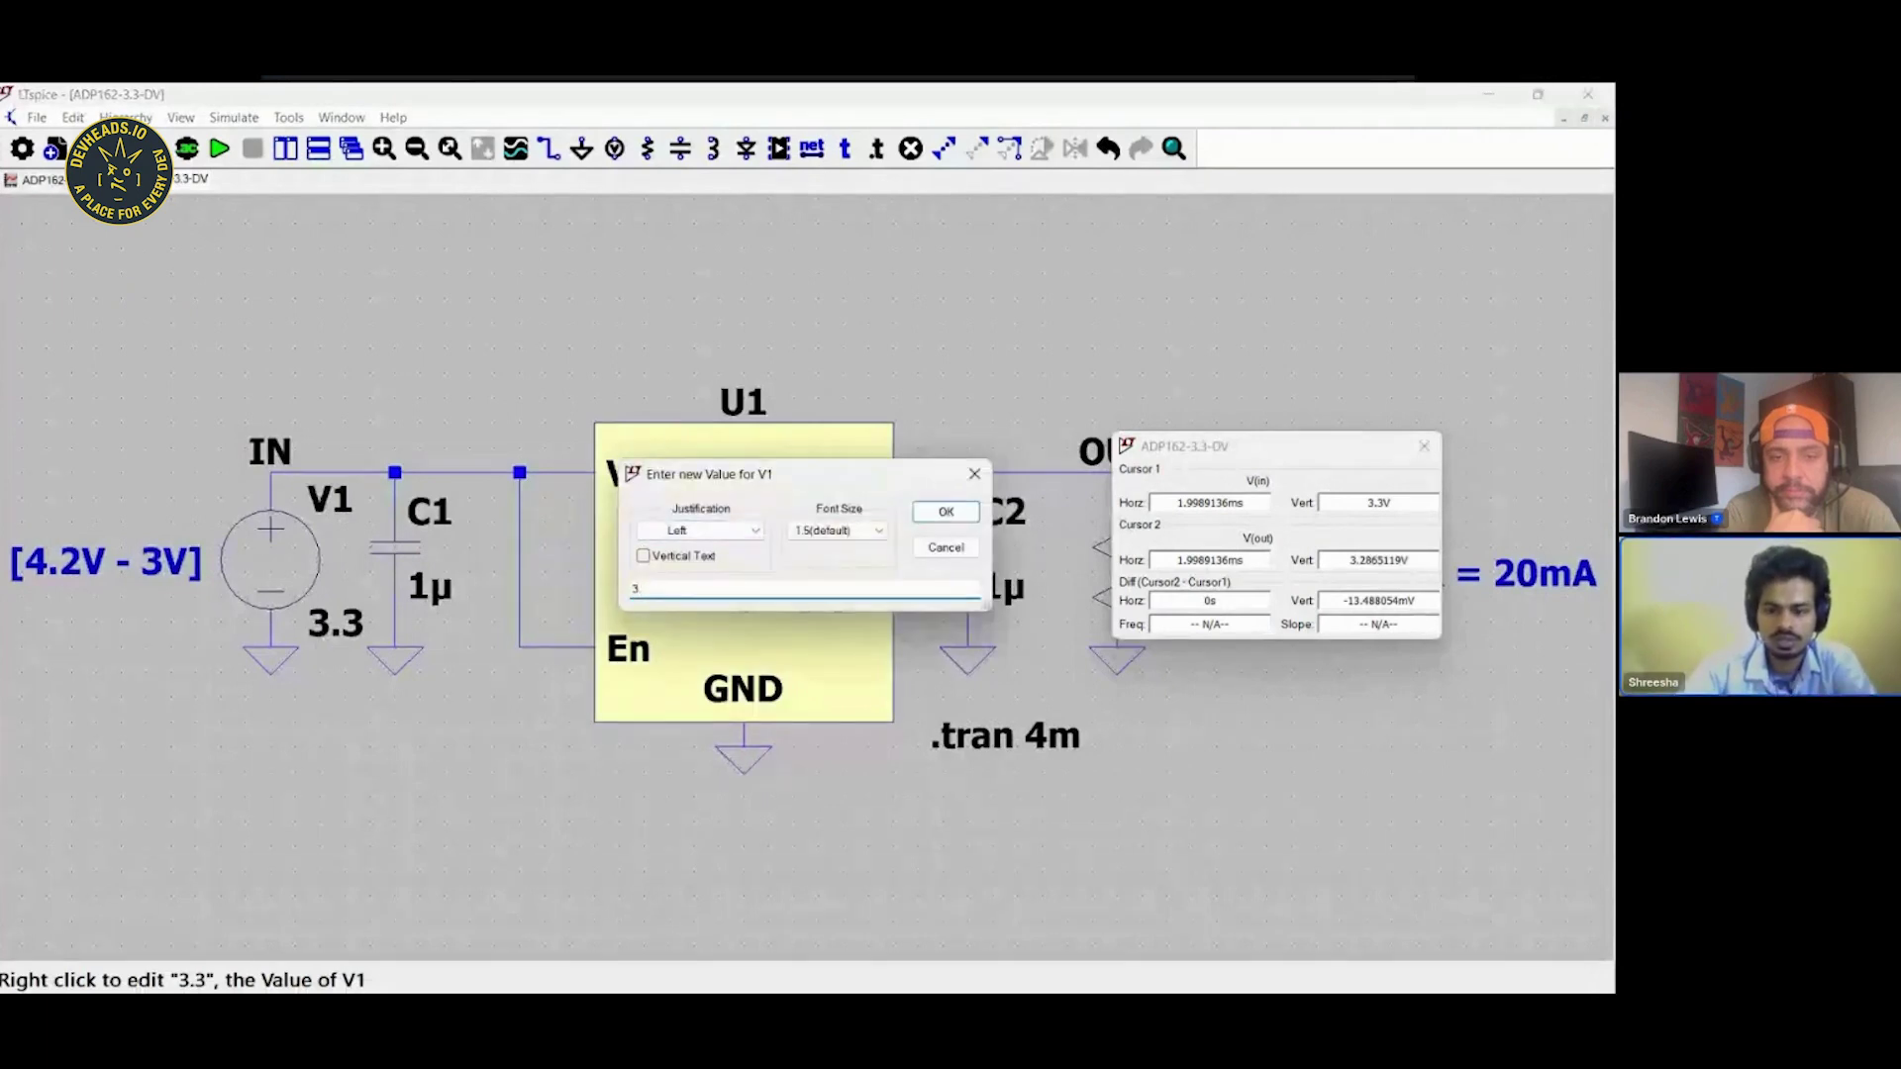
{"action": "type", "text": "0"}
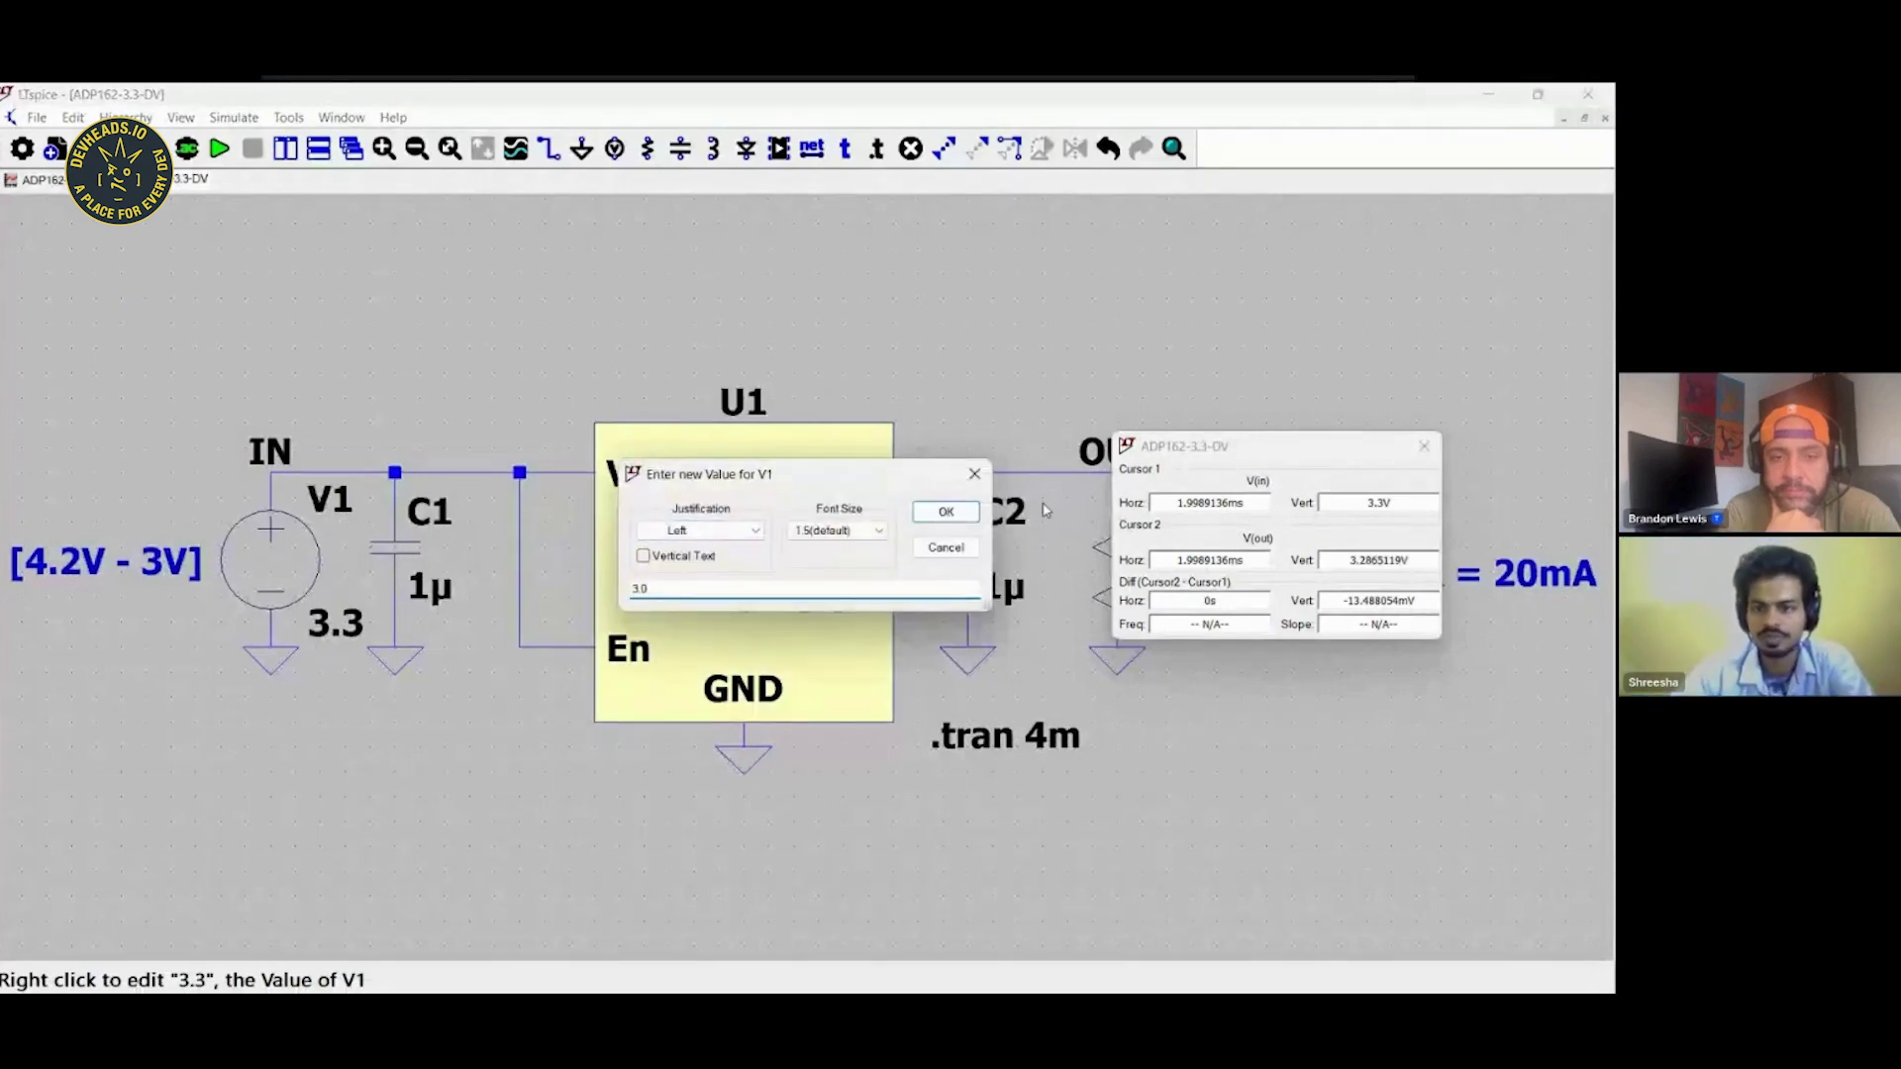
{"action": "left_click", "coordinate": [941, 513]}
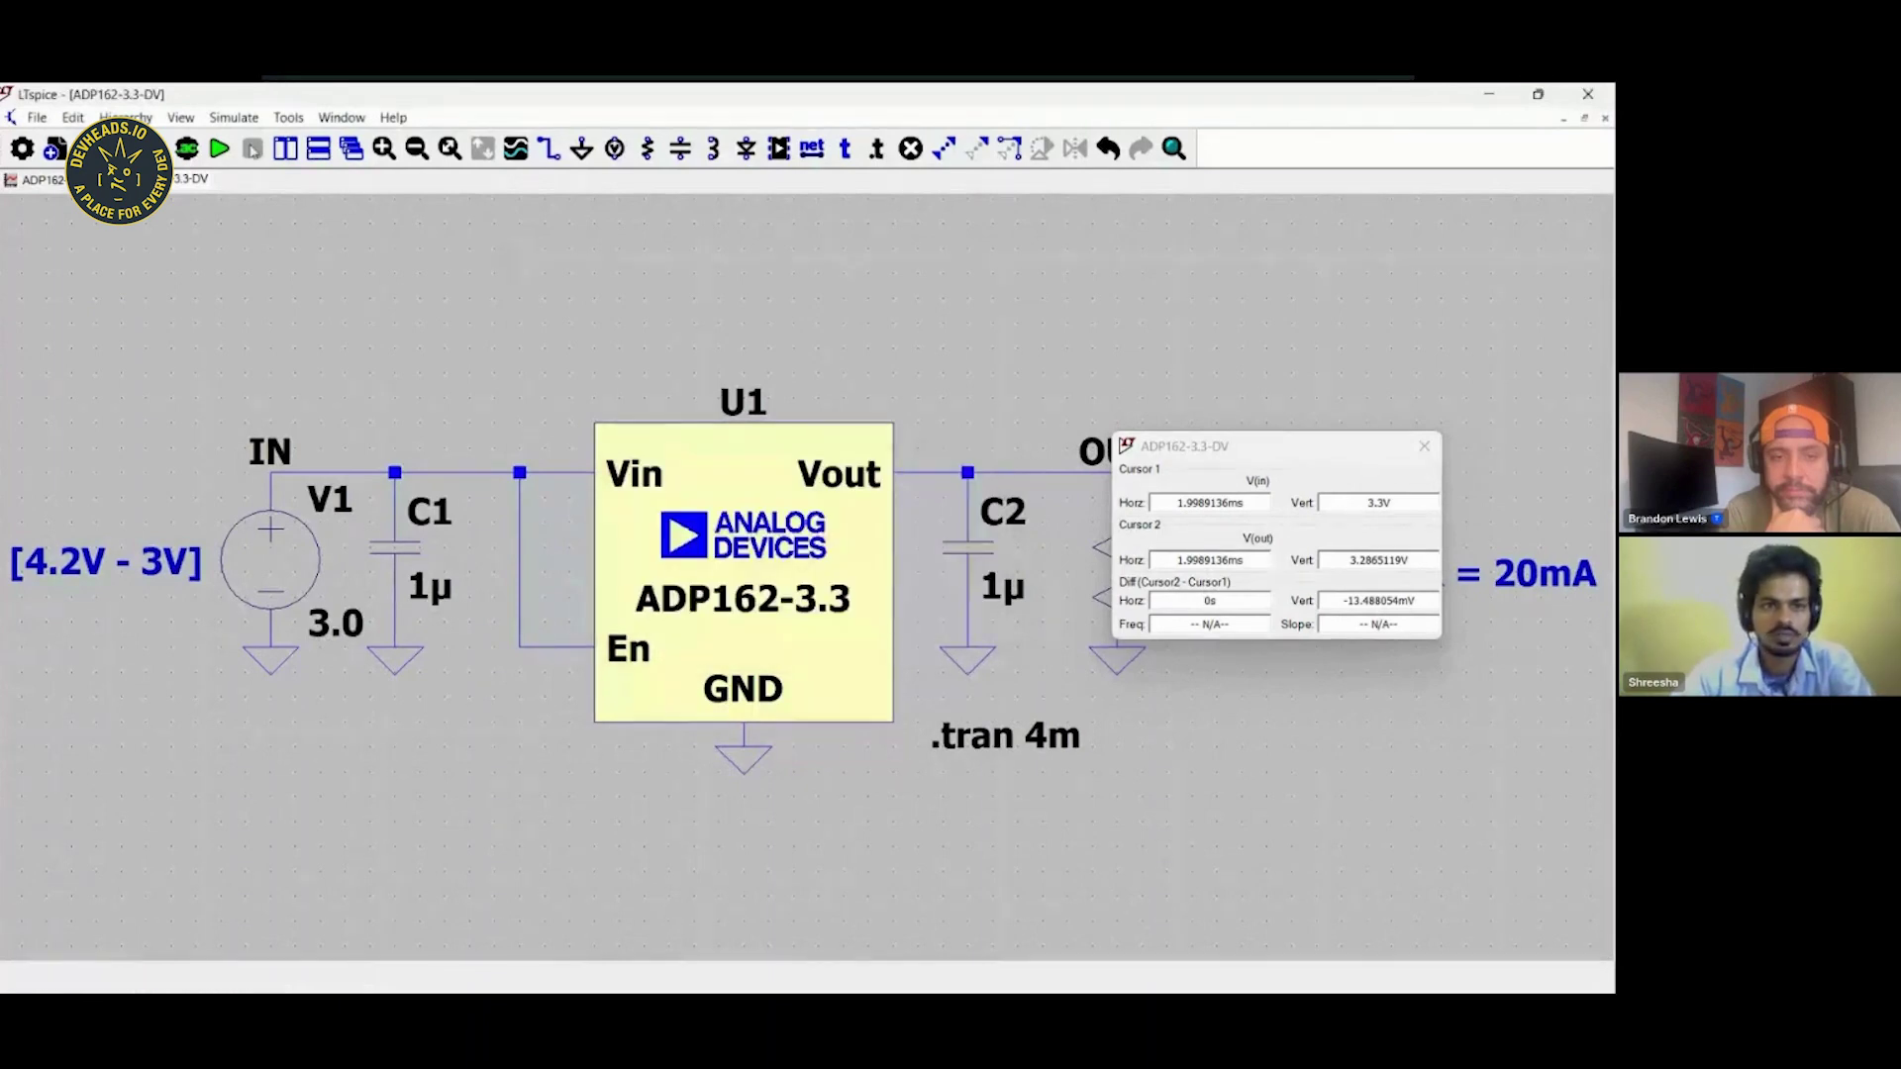
Rerun and read the cursors: 3 V in, 2.988 V out of the ADP162.
{"action": "left_click", "coordinate": [219, 148]}
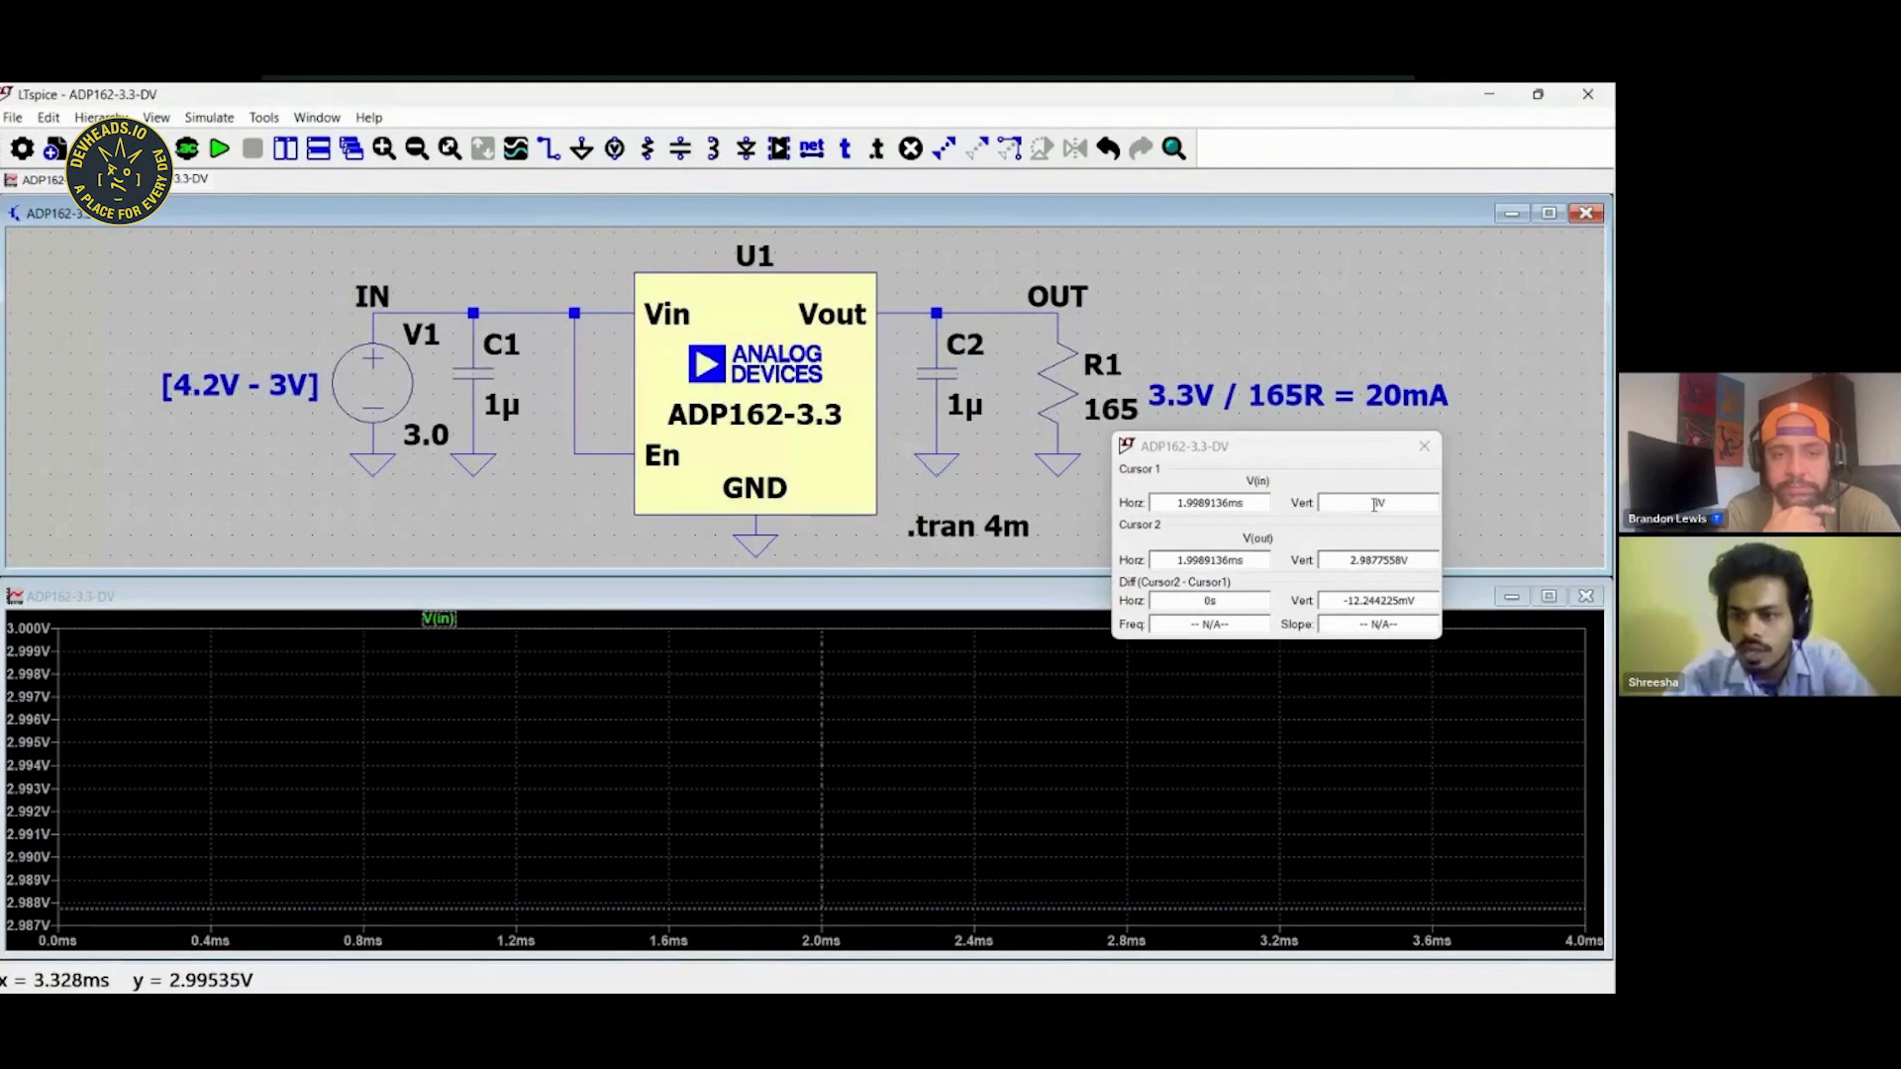
{"action": "left_click_drag", "start_coordinate": [1372, 504], "coordinate": [1393, 502]}
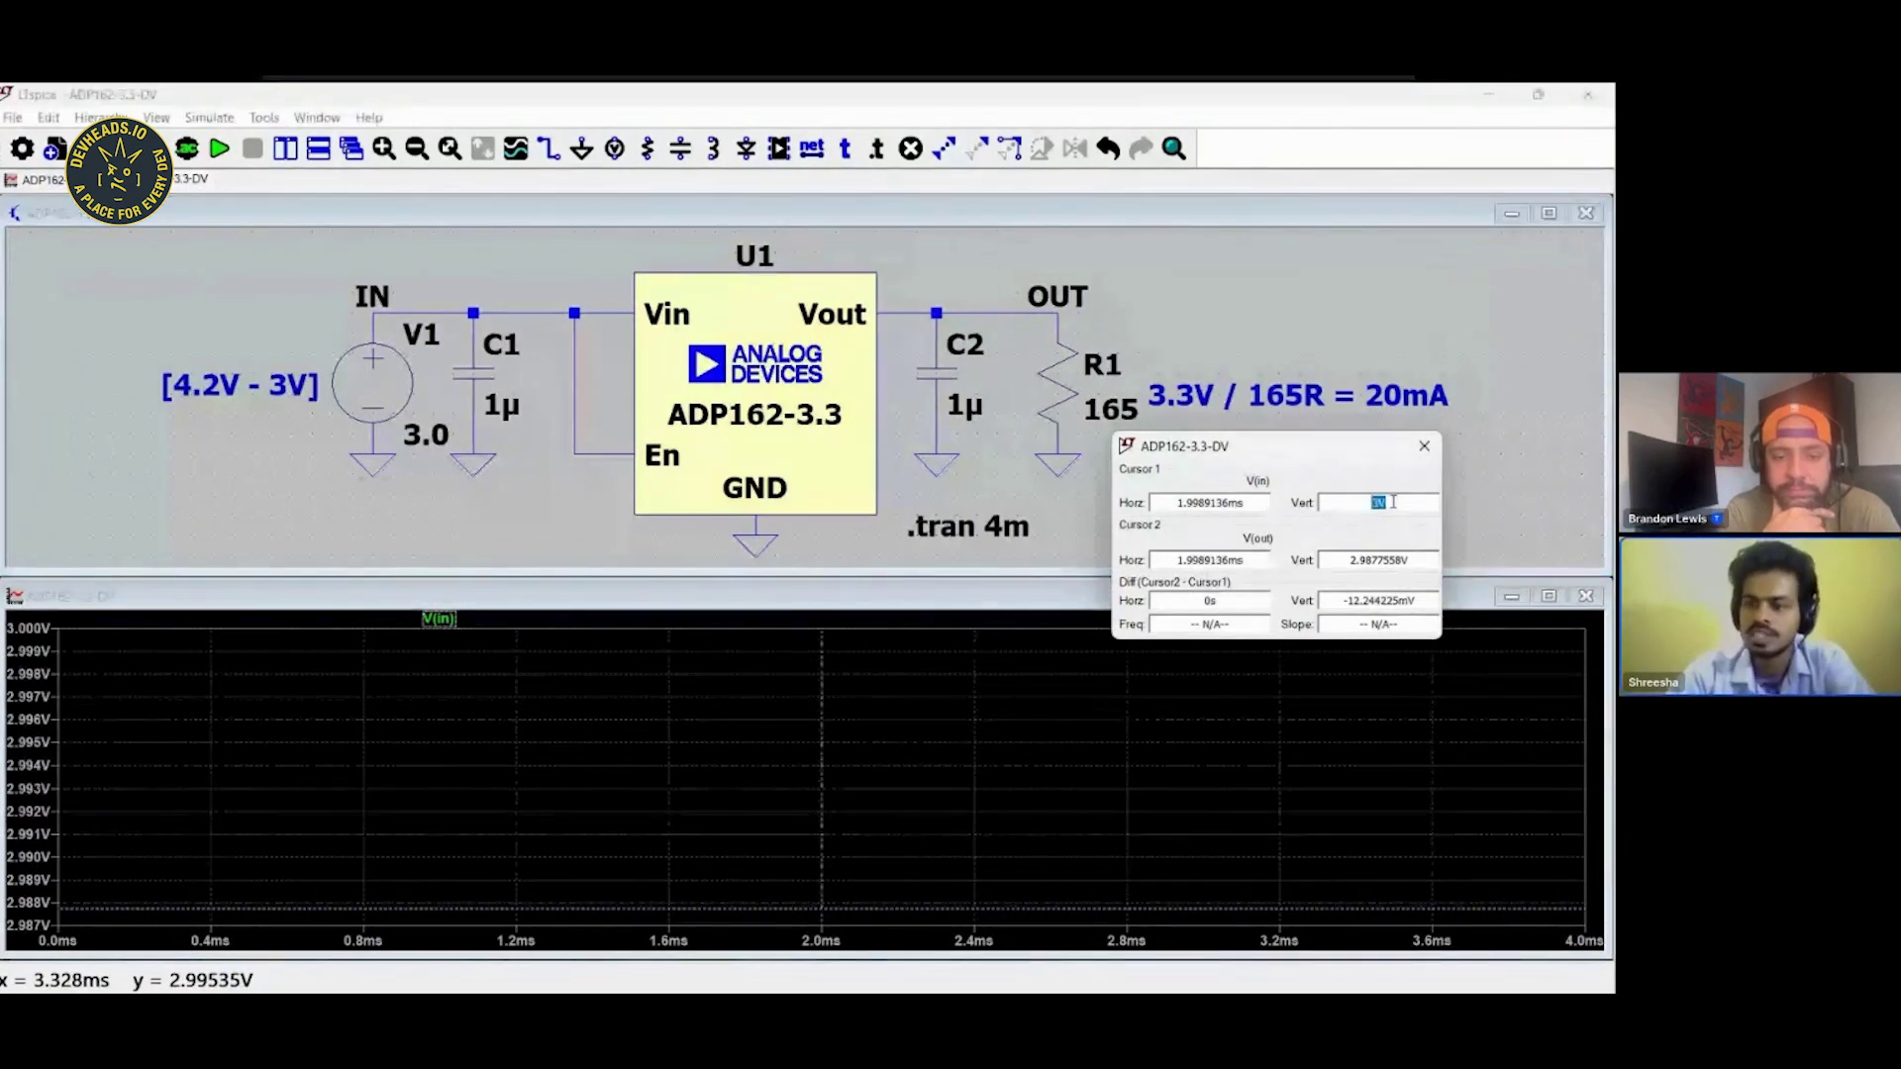
{"action": "left_click_drag", "start_coordinate": [1410, 562], "coordinate": [1355, 564]}
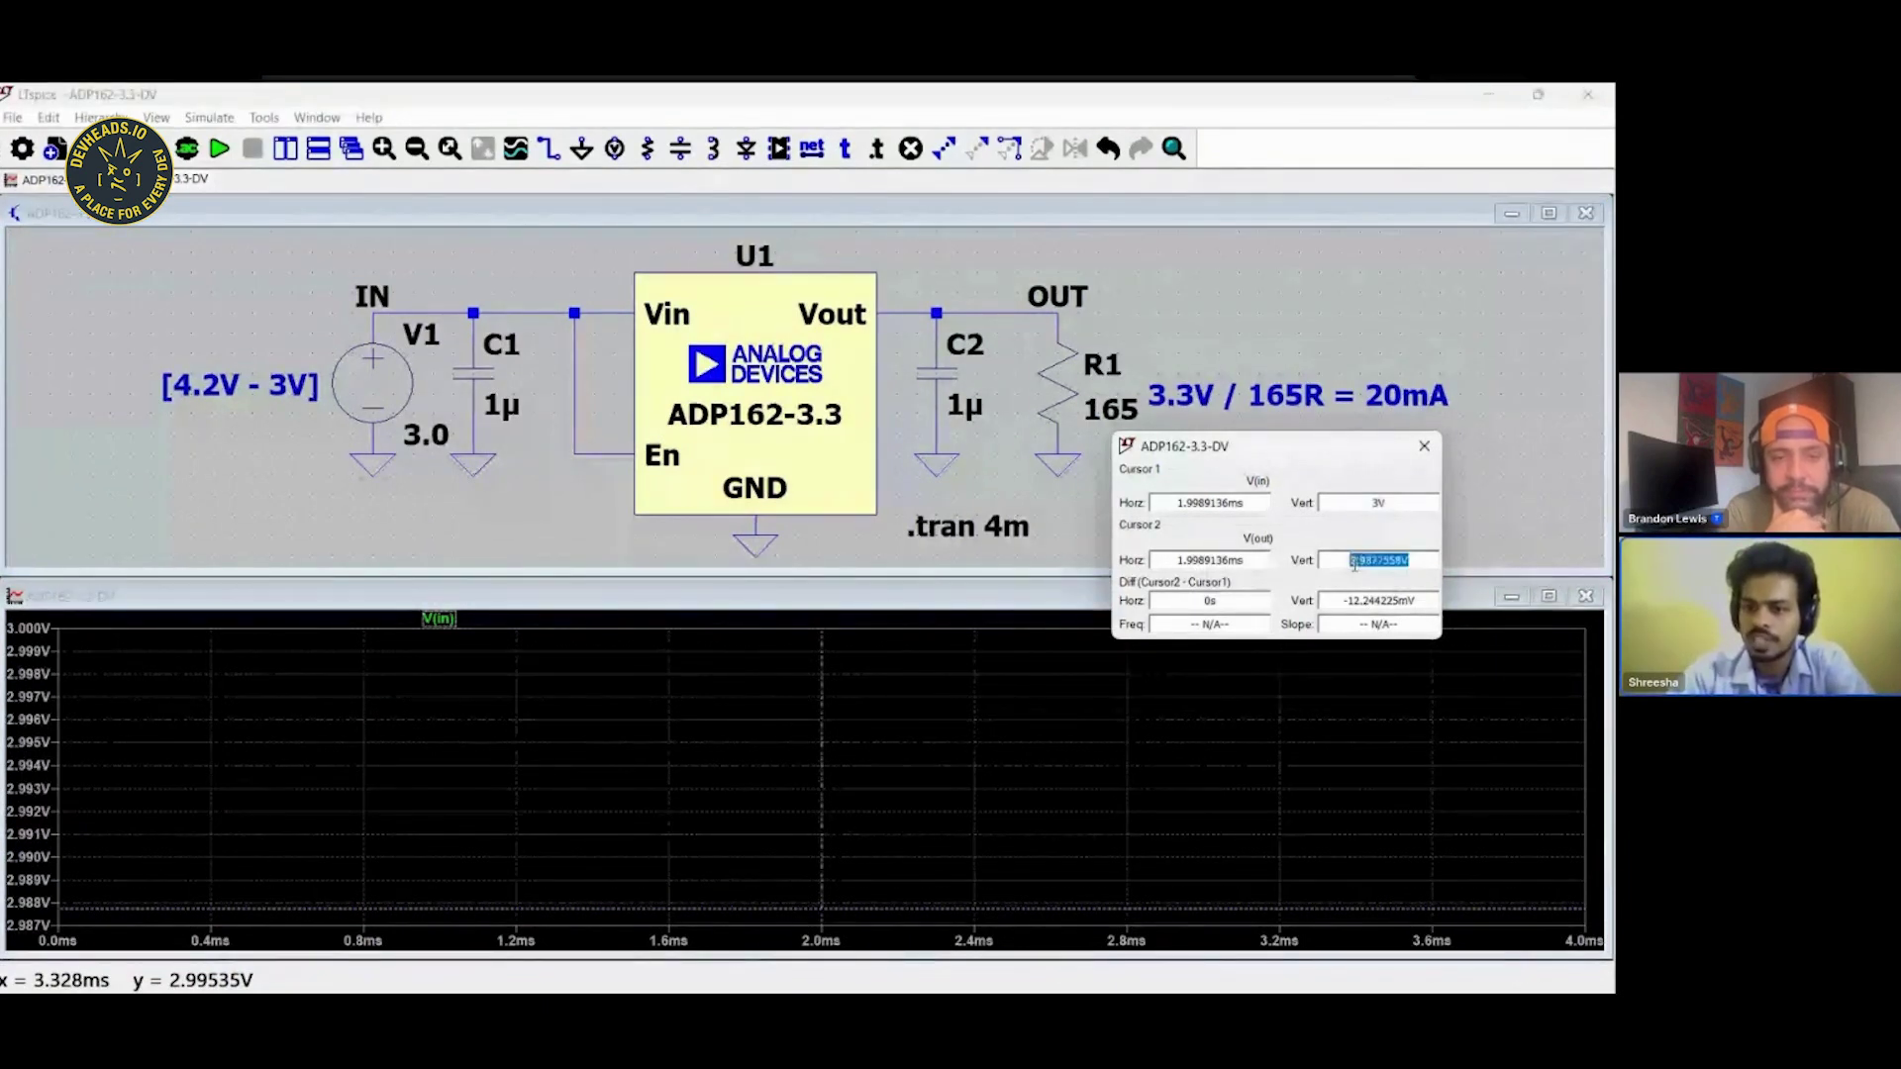